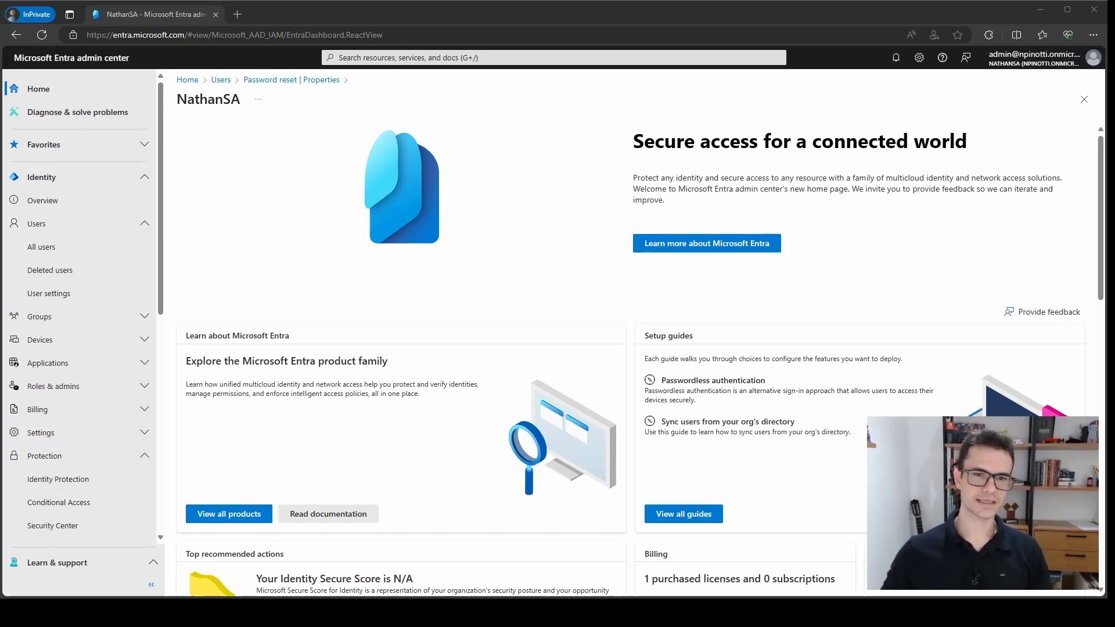
# Open the Password reset settings from the Protection section of the Entra admin center.
pyautogui.click(779, 180)
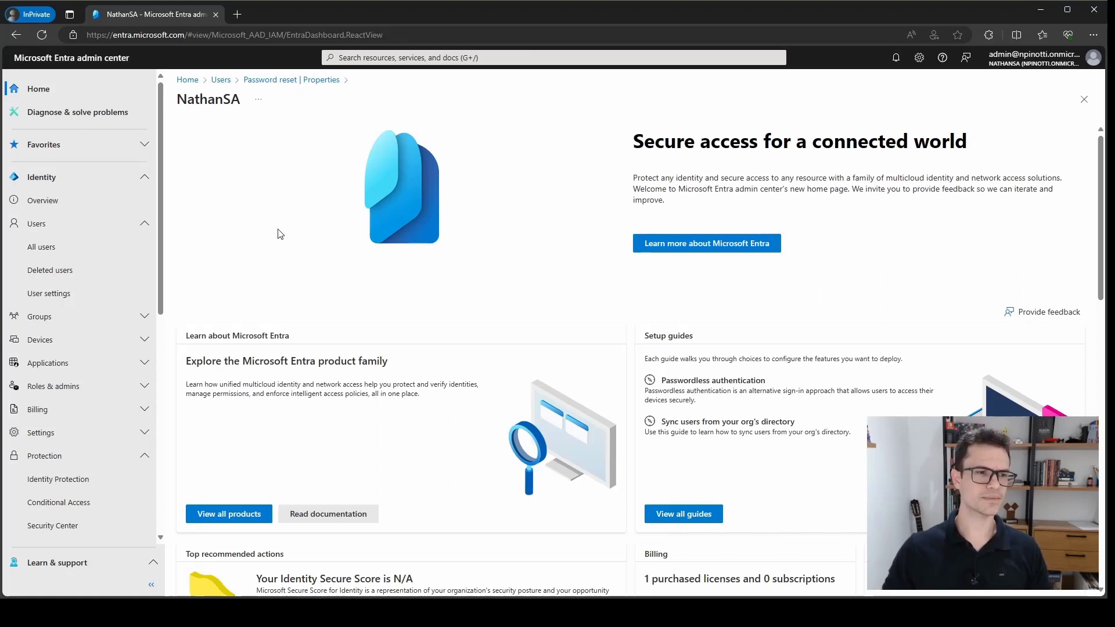
pyautogui.moveTo(163, 123); pyautogui.dragTo(182, 214)
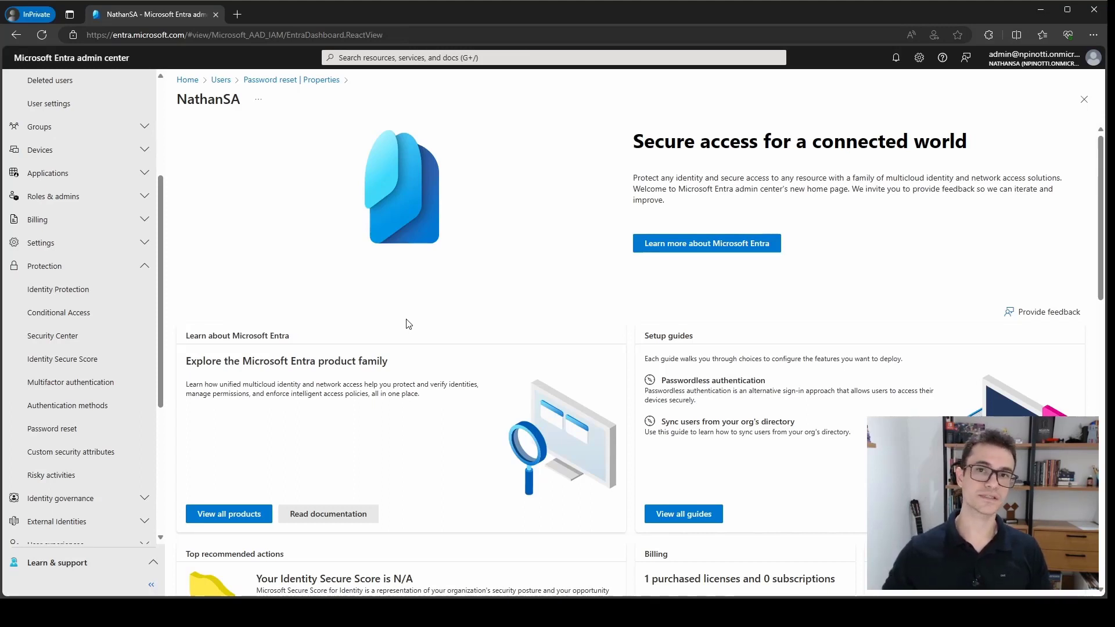
pyautogui.click(138, 268)
pyautogui.scroll(4, 162, 226)
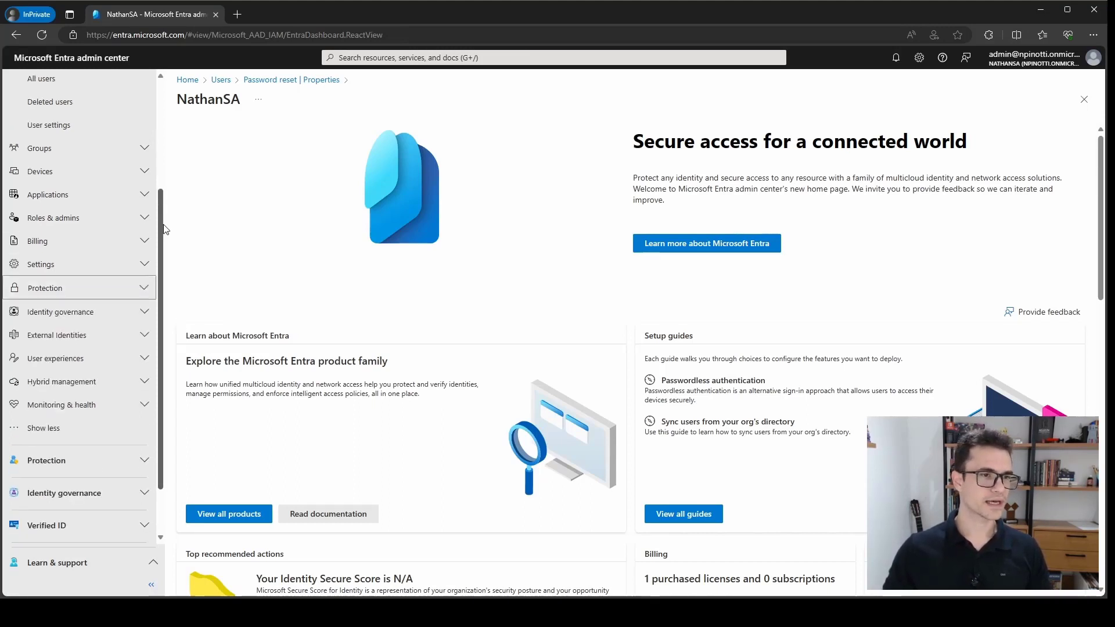
pyautogui.scroll(-5, 43, 218)
pyautogui.click(84, 226)
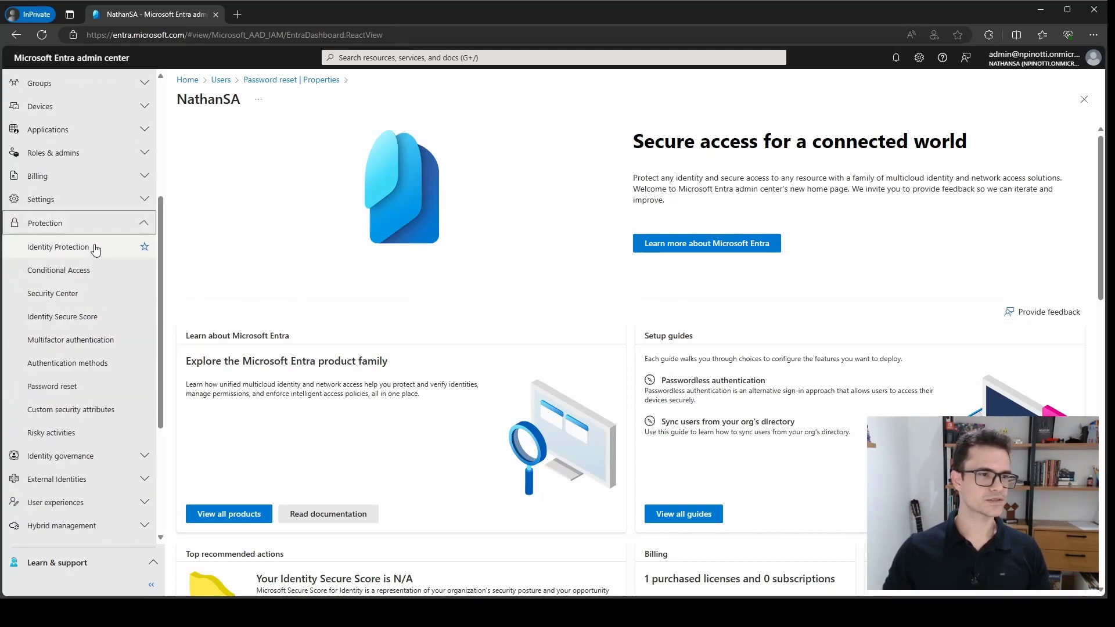
pyautogui.click(77, 386)
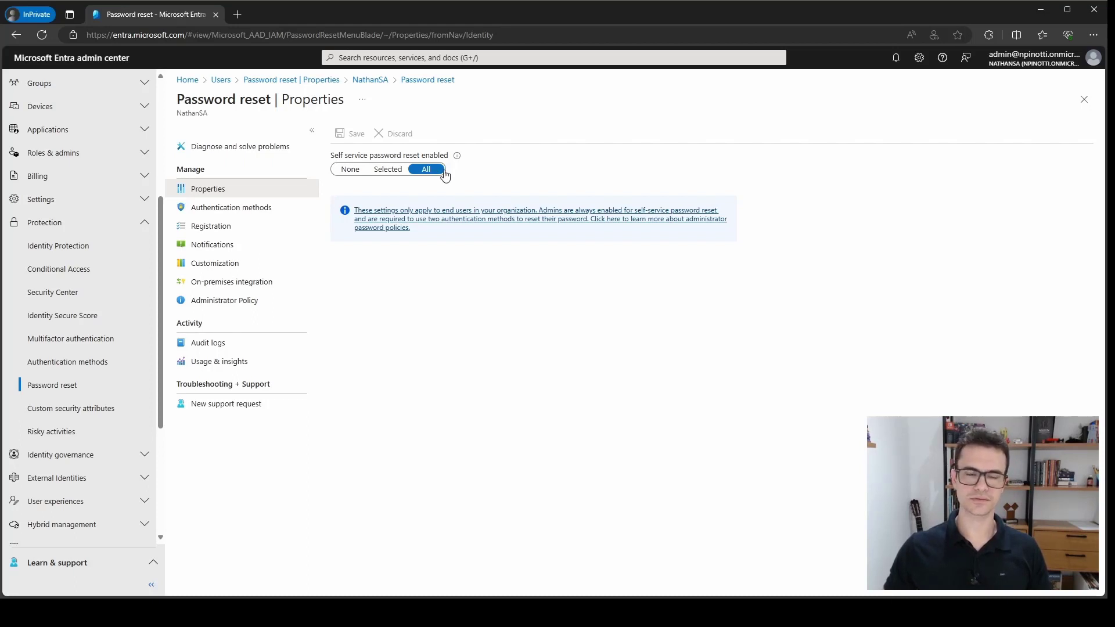
# Try limiting self-service password reset to Selected, view the available groups without choosing one, and restore the scope to All.
pyautogui.click(389, 167)
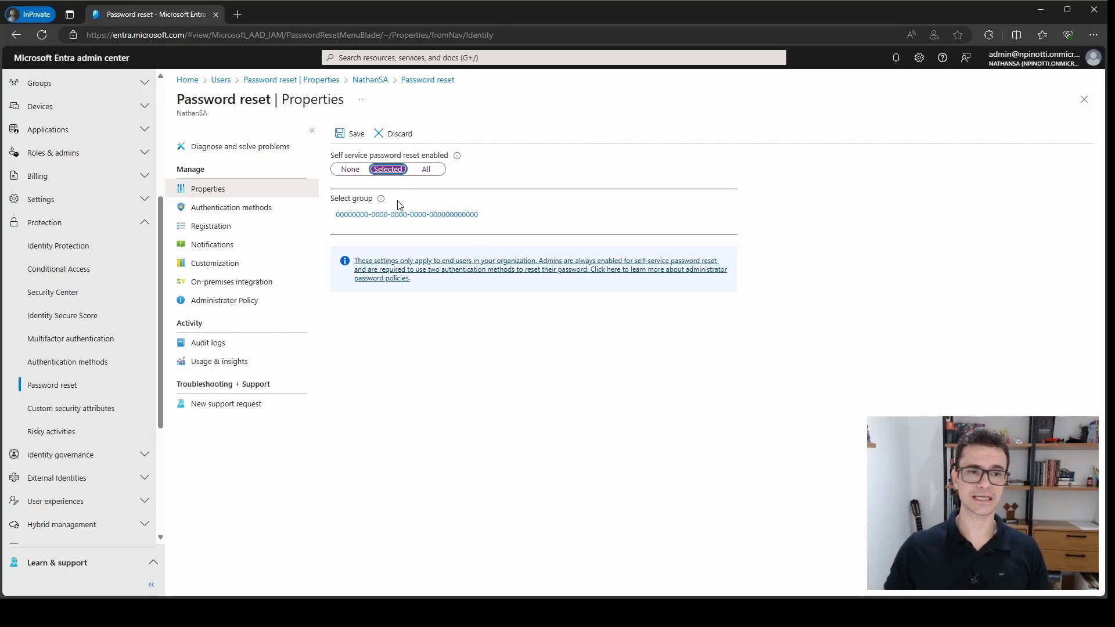
pyautogui.click(387, 215)
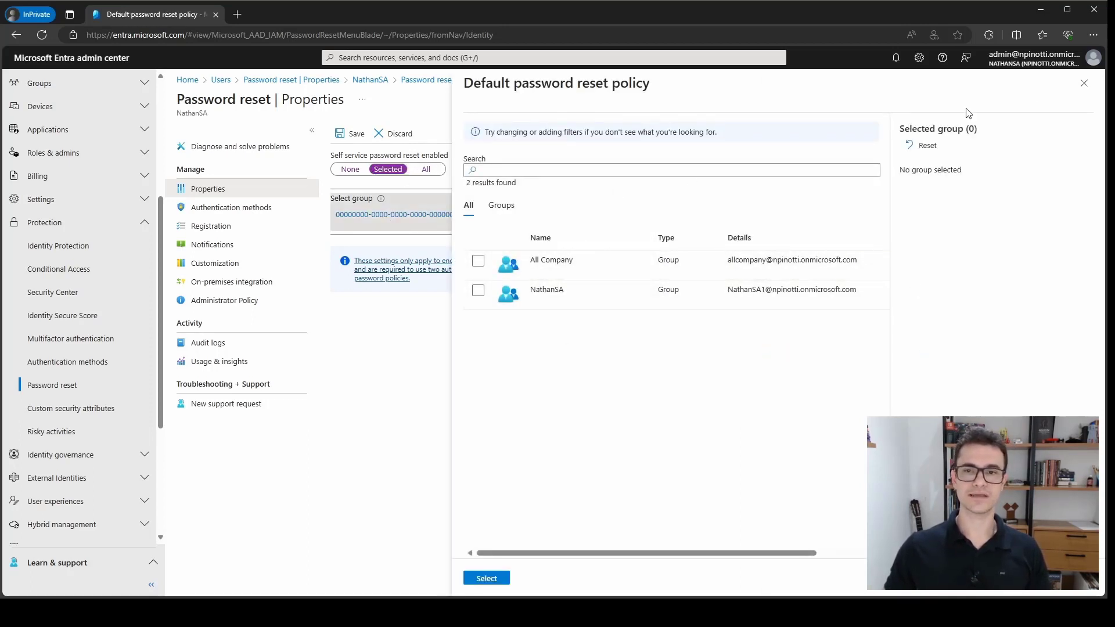
pyautogui.click(1083, 83)
pyautogui.click(436, 173)
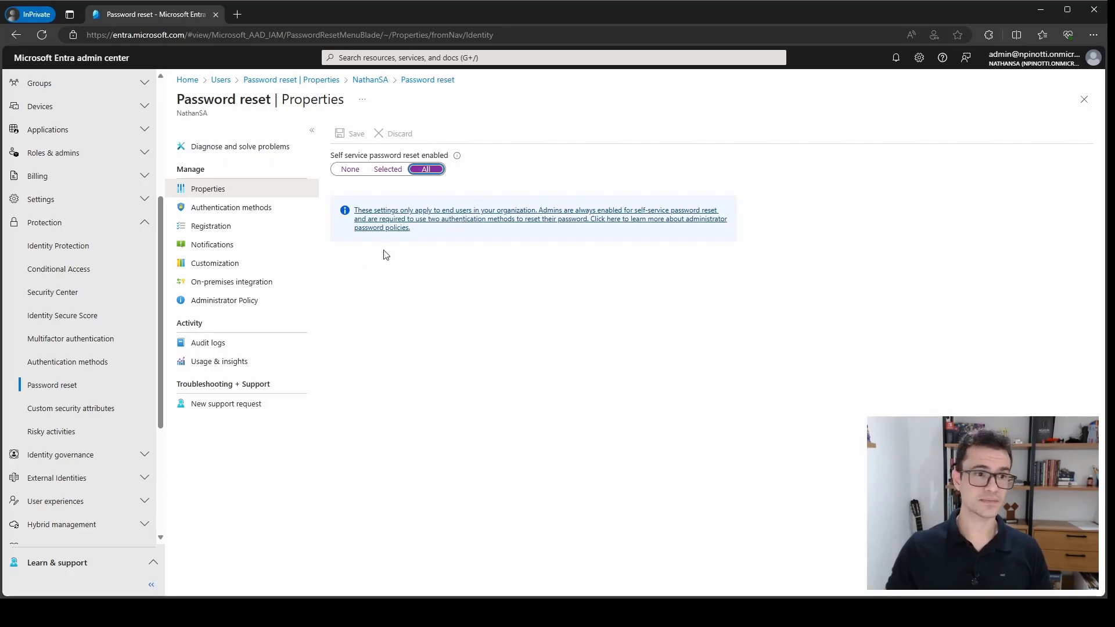
# Review the password reset Registration settings and the On-premises integration page, examining the writeback client and Microsoft Entra Connect Sync agent status.
pyautogui.click(244, 226)
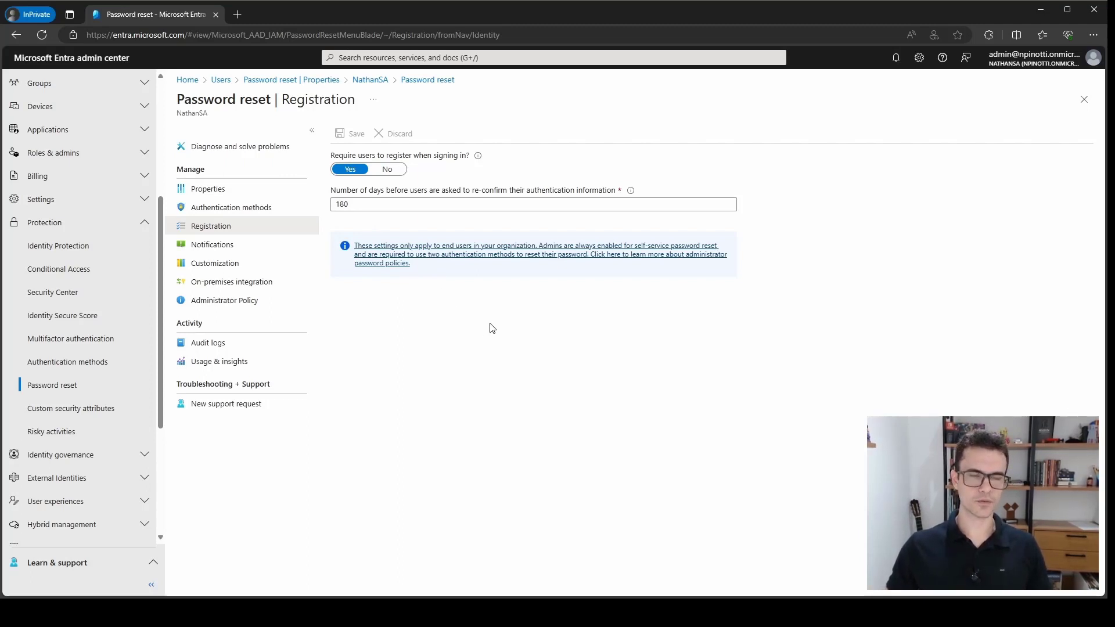
pyautogui.click(246, 288)
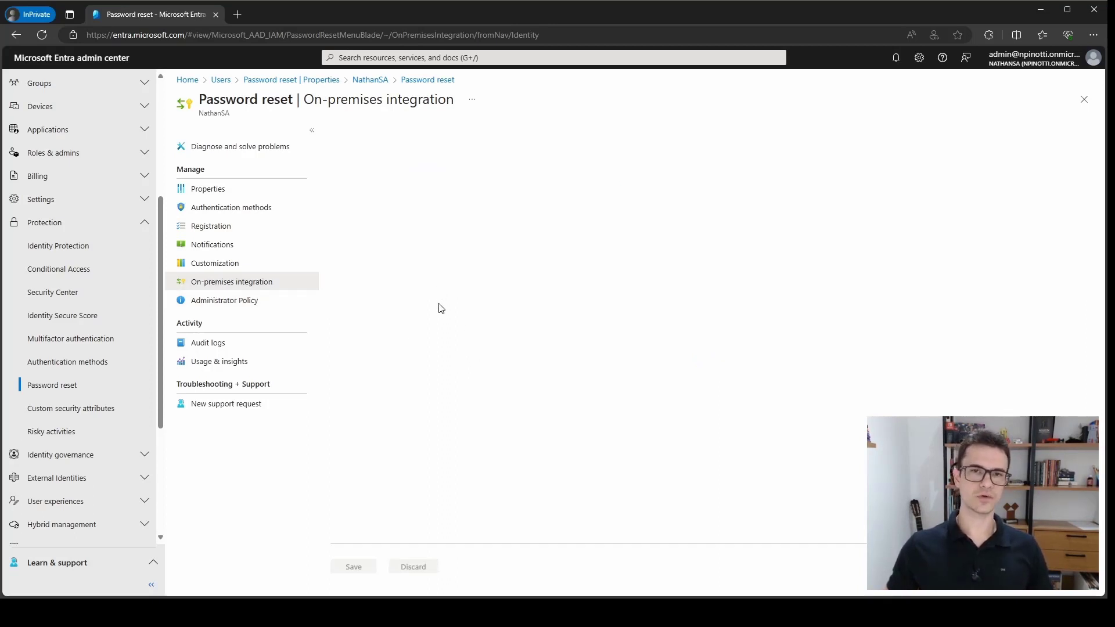
pyautogui.click(227, 269)
pyautogui.click(264, 283)
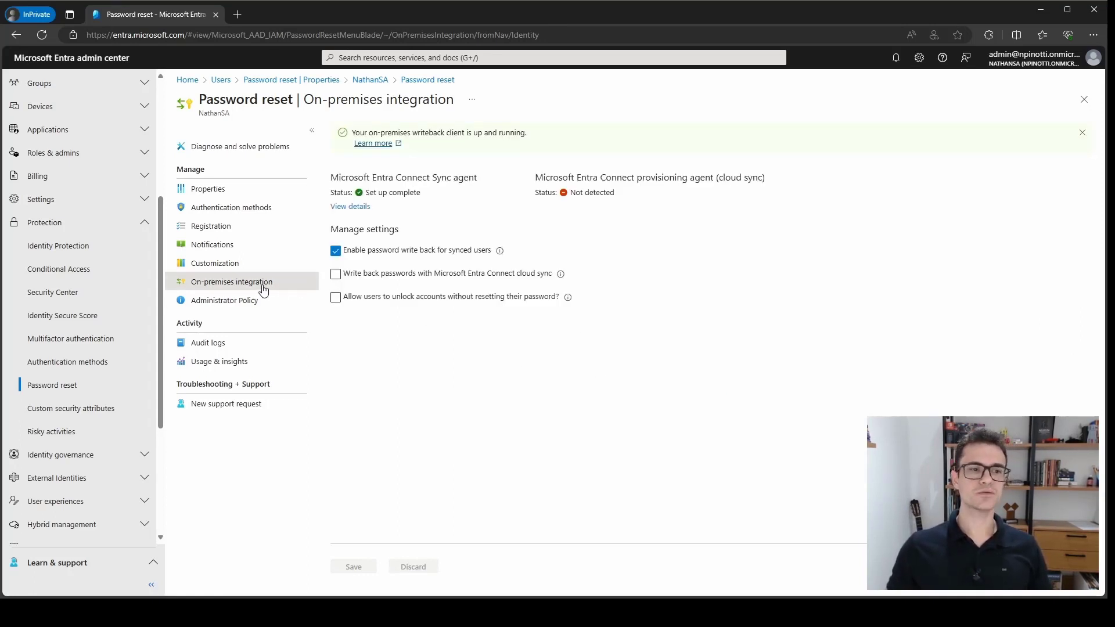
pyautogui.moveTo(338, 132); pyautogui.dragTo(531, 133)
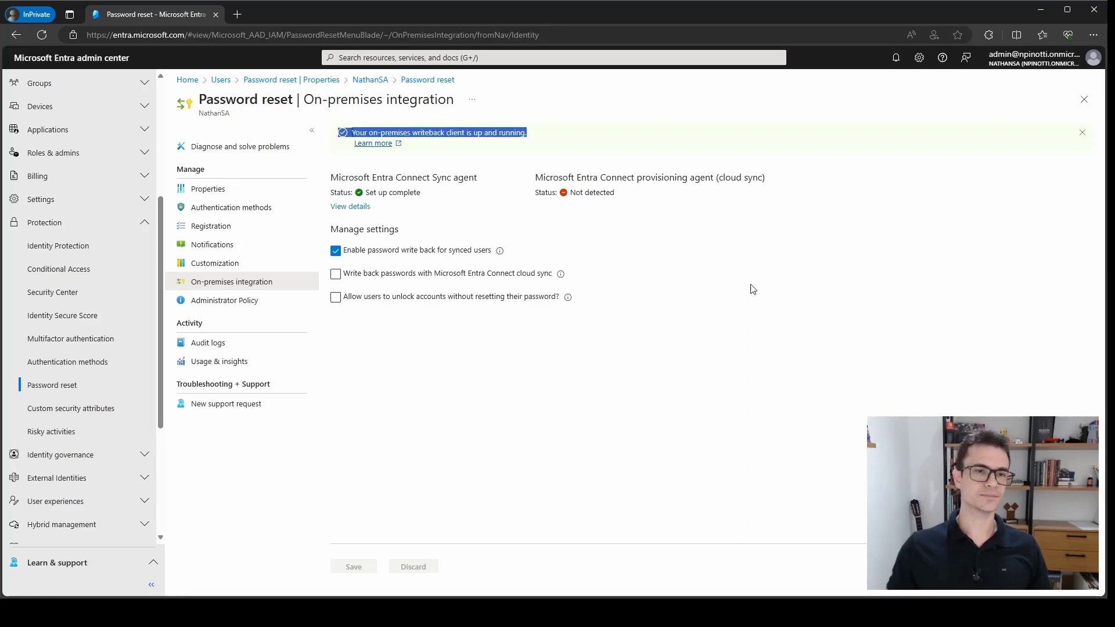
pyautogui.click(710, 293)
pyautogui.moveTo(367, 191); pyautogui.dragTo(473, 212)
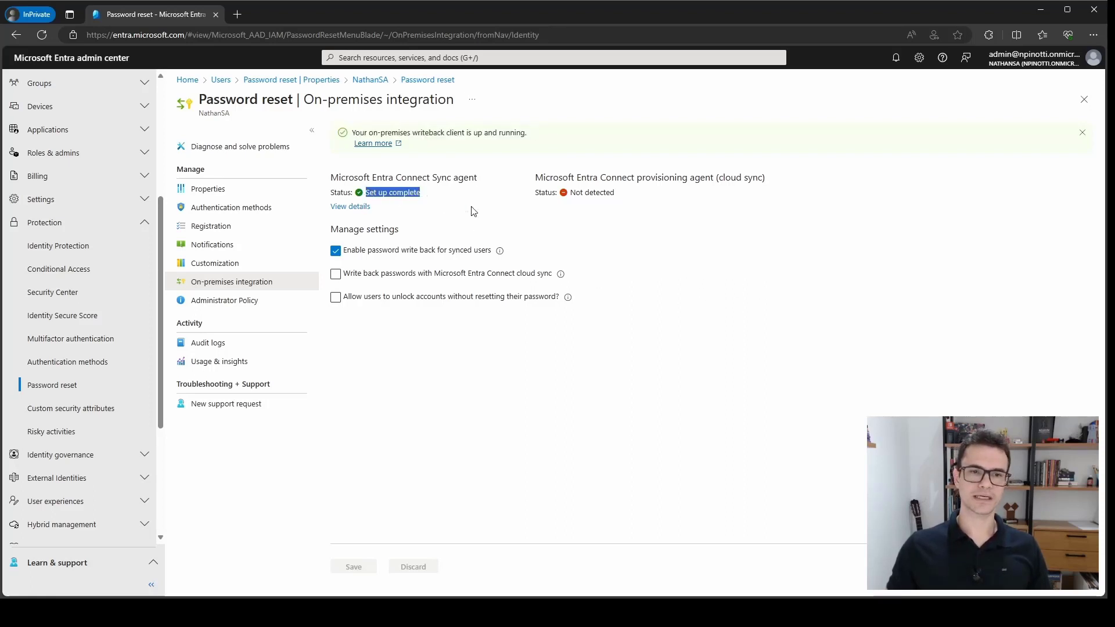
pyautogui.click(653, 233)
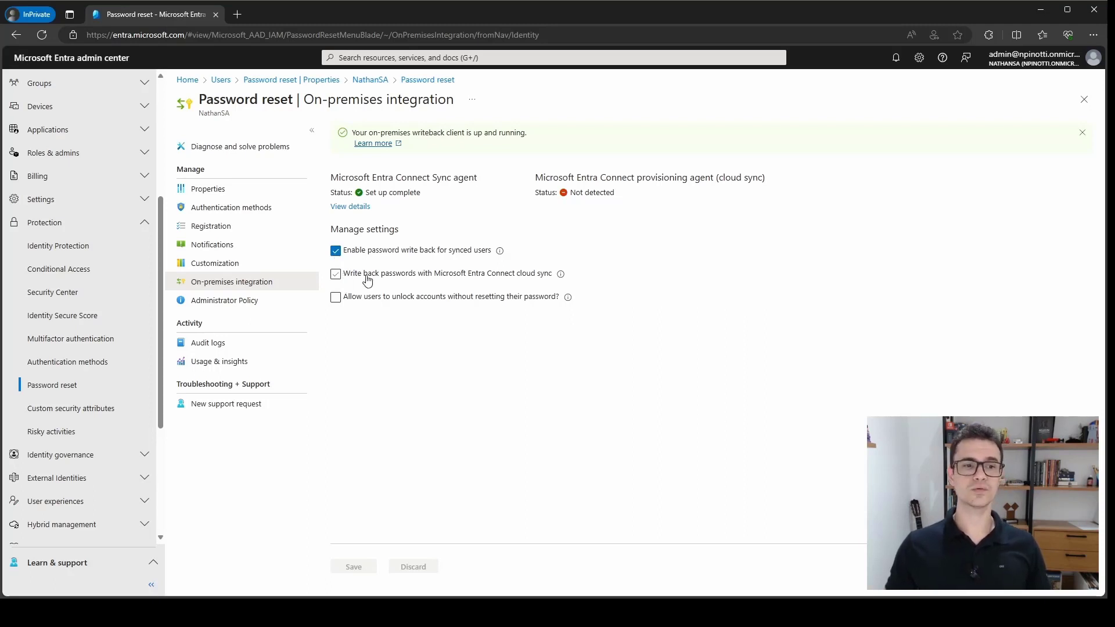
# Try enabling the option that lets users unlock accounts without resetting their password, and turn it off again without saving.
pyautogui.click(496, 306)
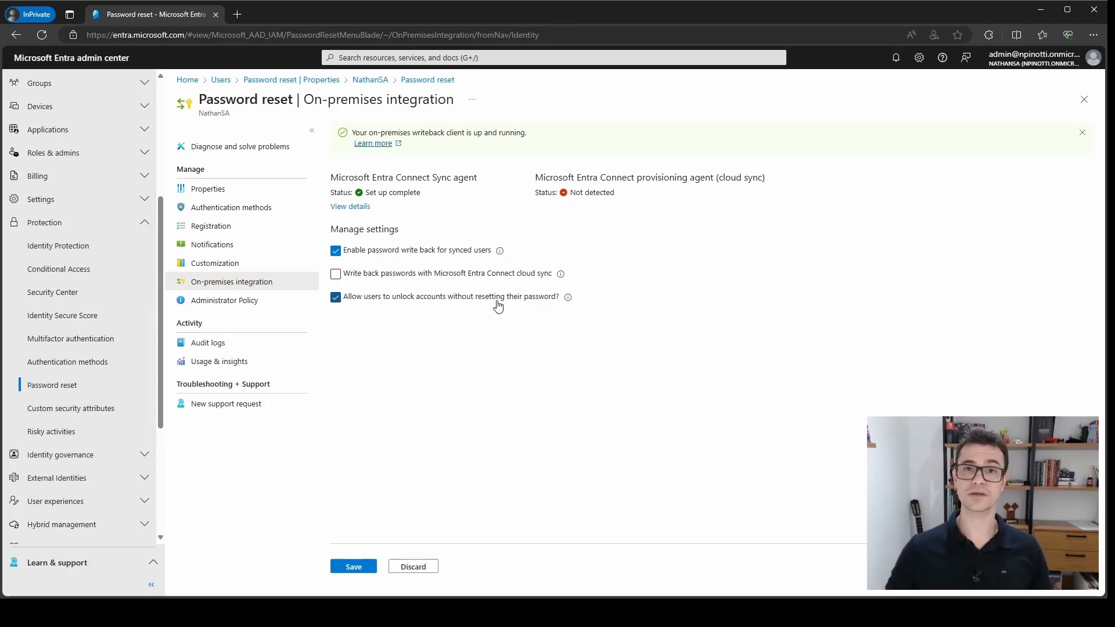
pyautogui.click(498, 306)
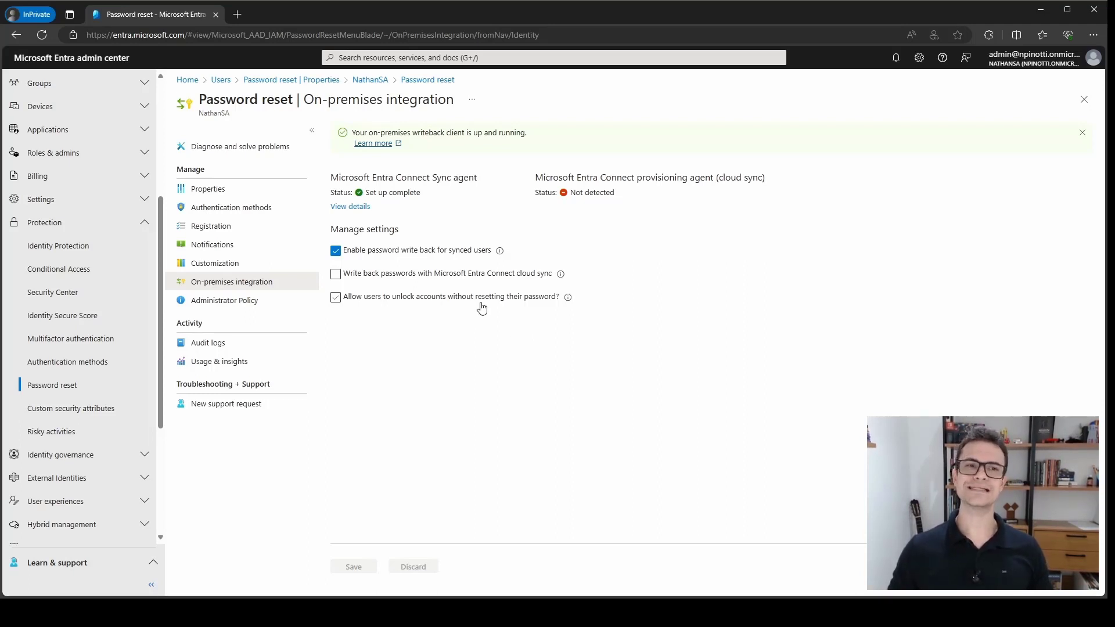
# View the self-service password reset page at aka.ms/sspr in a separate browser tab and close that tab.
pyautogui.hotkey('ctrl', 't')
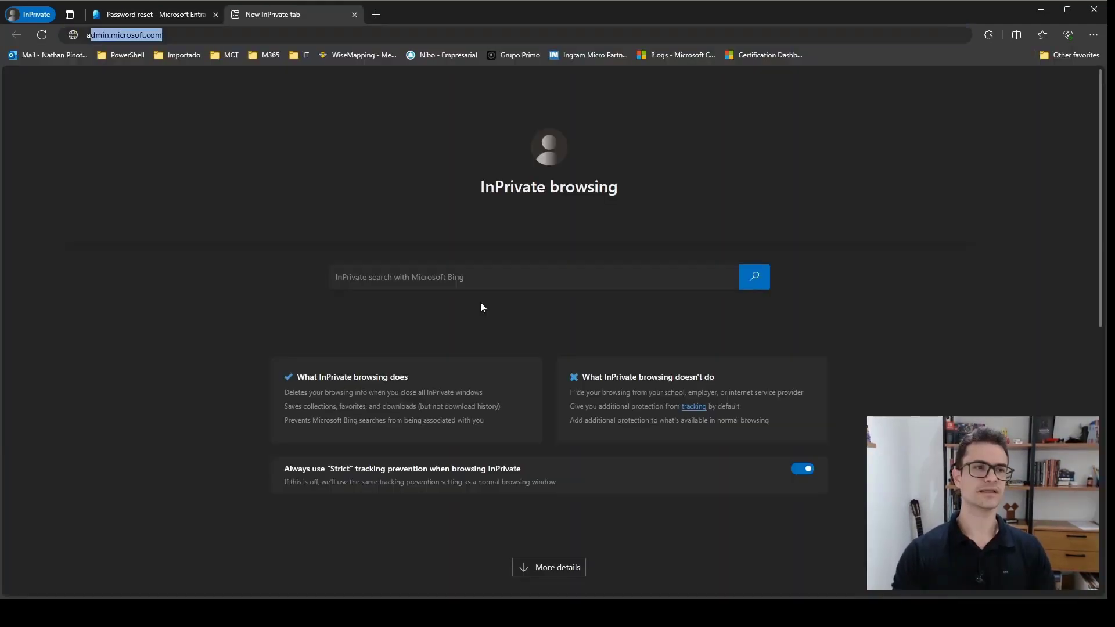
pyautogui.write('aka.ms/ss')
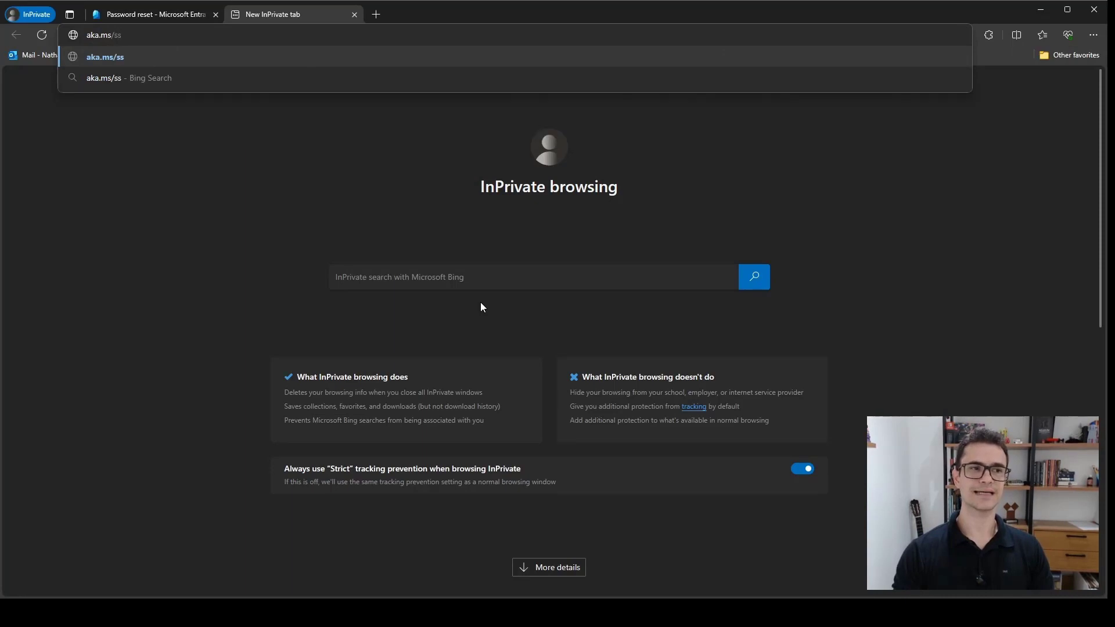
pyautogui.write('pr')
pyautogui.press('Return')
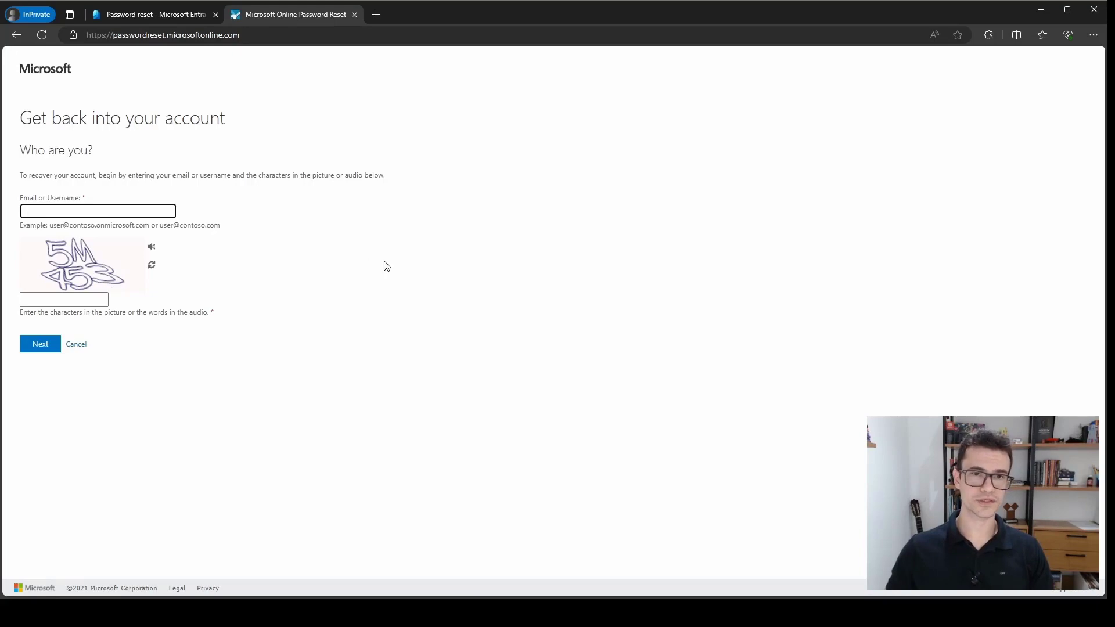
pyautogui.click(355, 15)
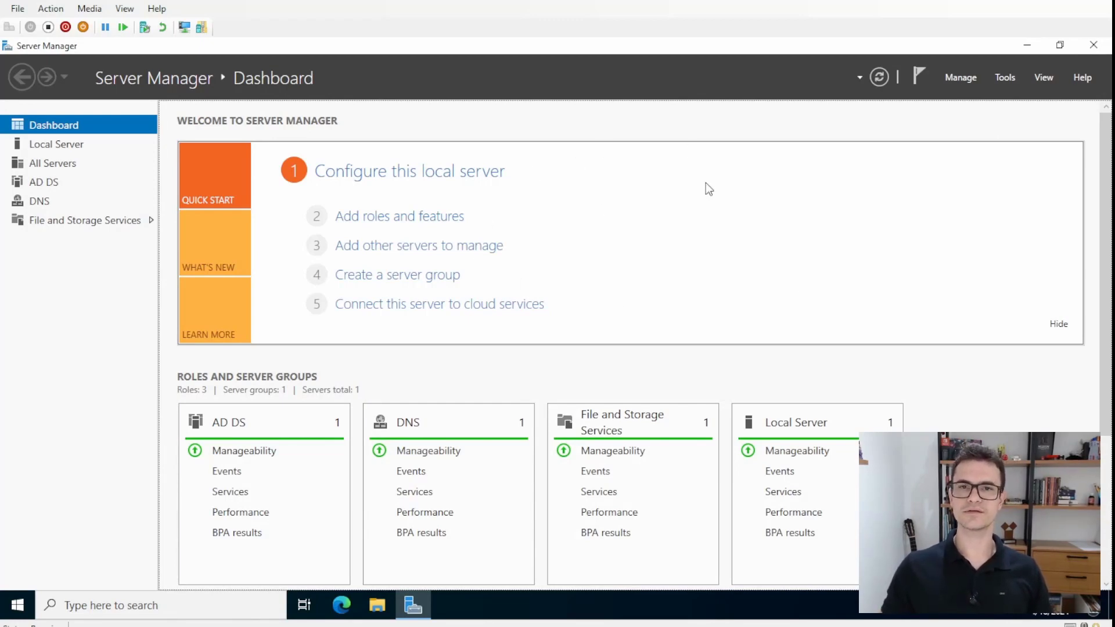
# On the Windows Server machine, run dsa.msc to open Active Directory Users and Computers, maximize it, and widen the console tree.
pyautogui.rightClick(17, 604)
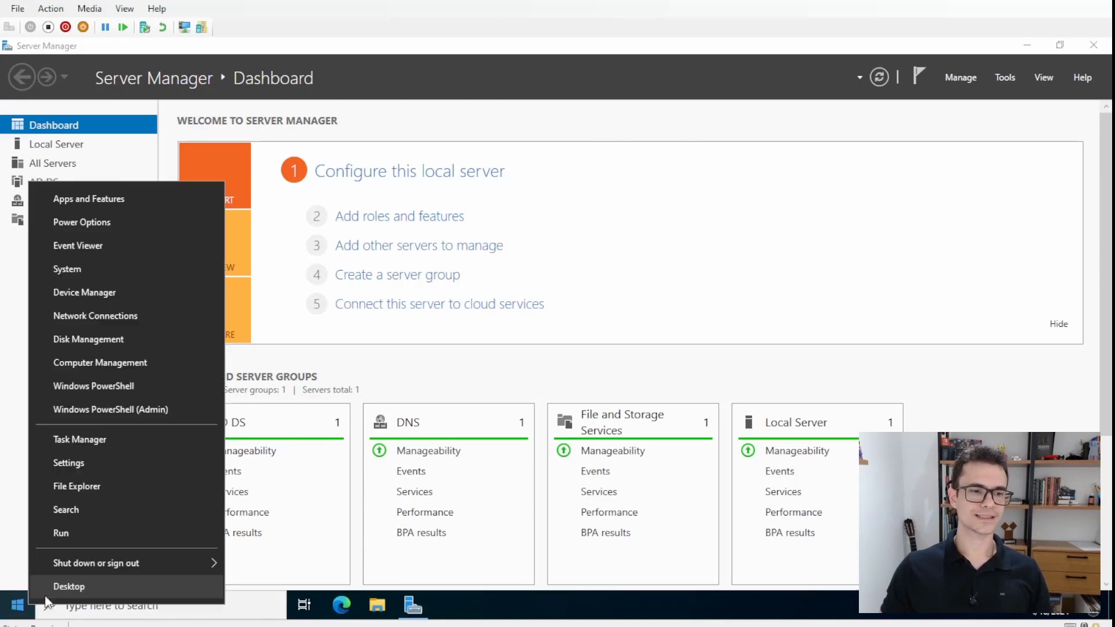
pyautogui.click(61, 533)
pyautogui.write('dsa.msc')
pyautogui.press('Return')
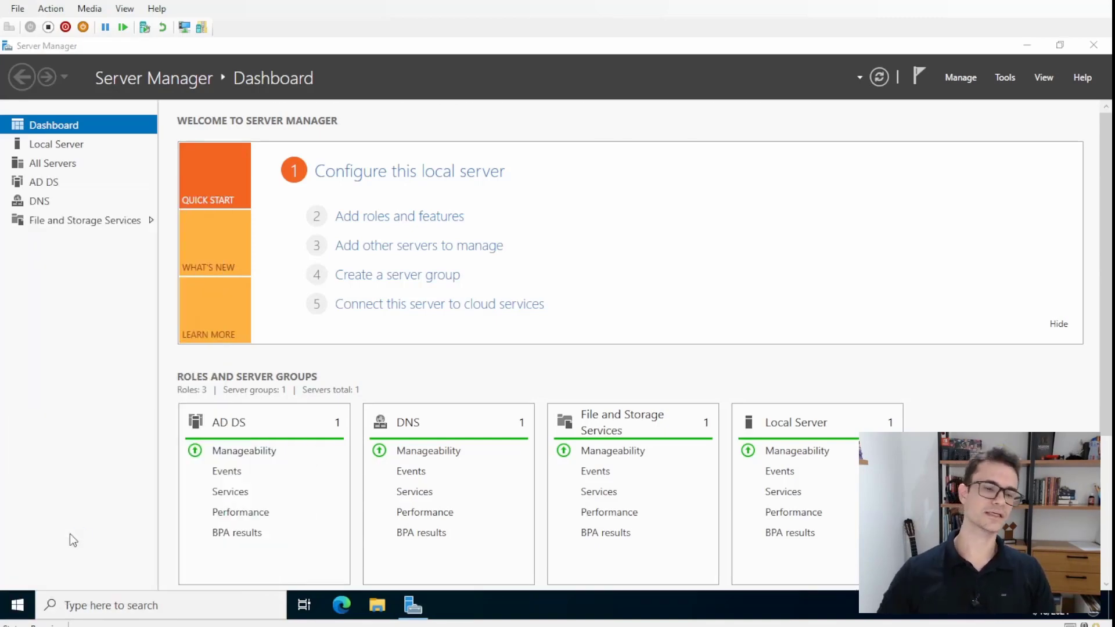
pyautogui.doubleClick(338, 114)
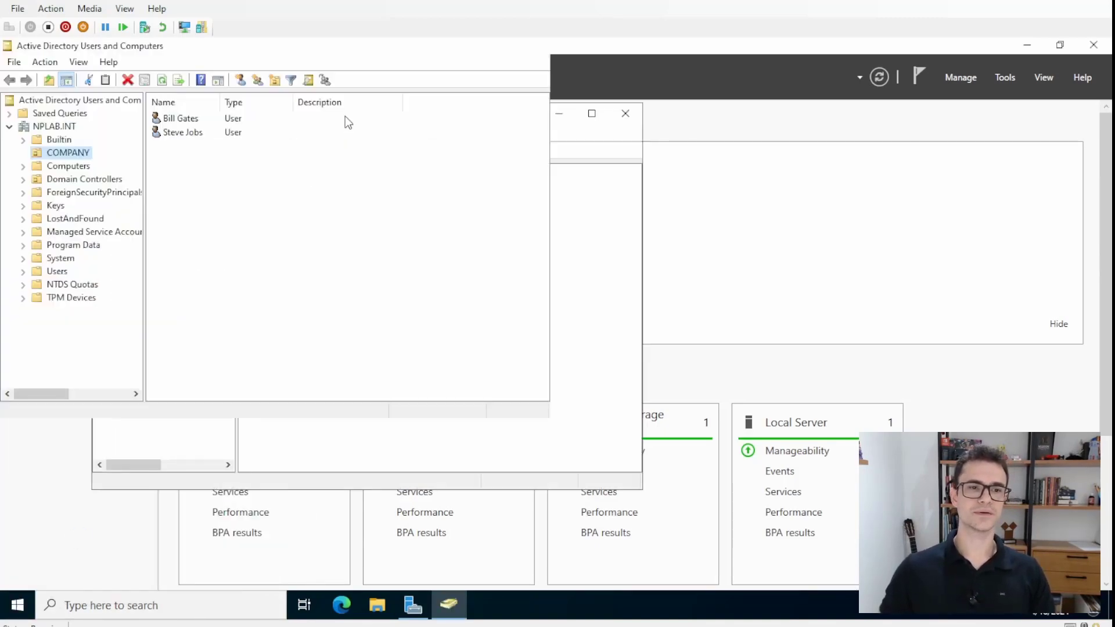
pyautogui.doubleClick(219, 103)
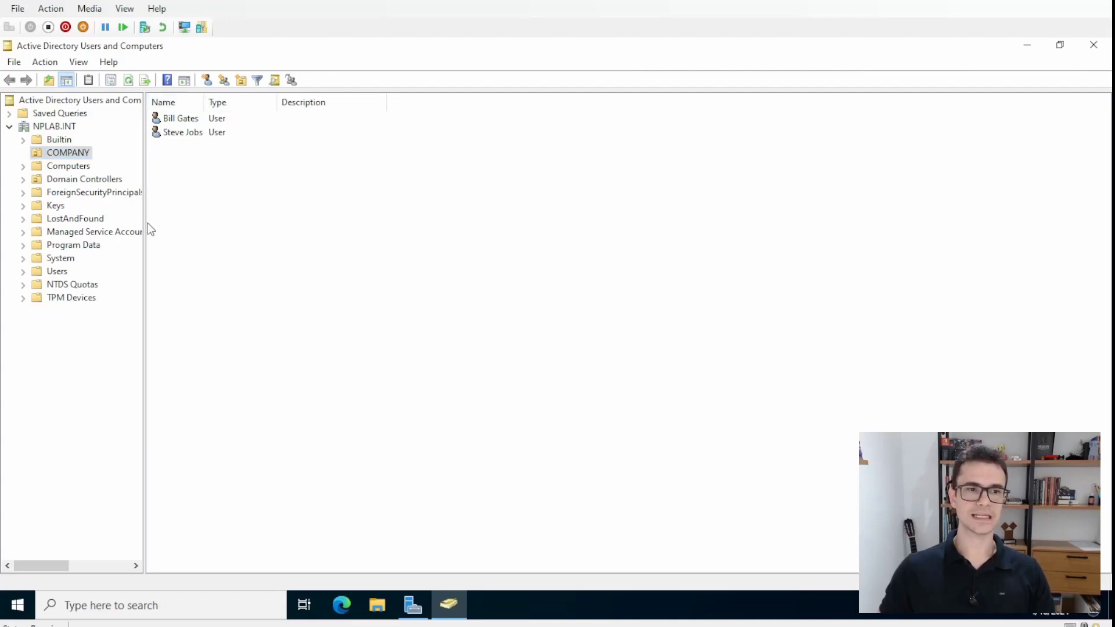
pyautogui.moveTo(145, 223); pyautogui.dragTo(192, 219)
# Minimize Active Directory Users and Computers and Server Manager, launch Azure AD Connect, and reposition its wizard on the desktop.
pyautogui.click(1027, 45)
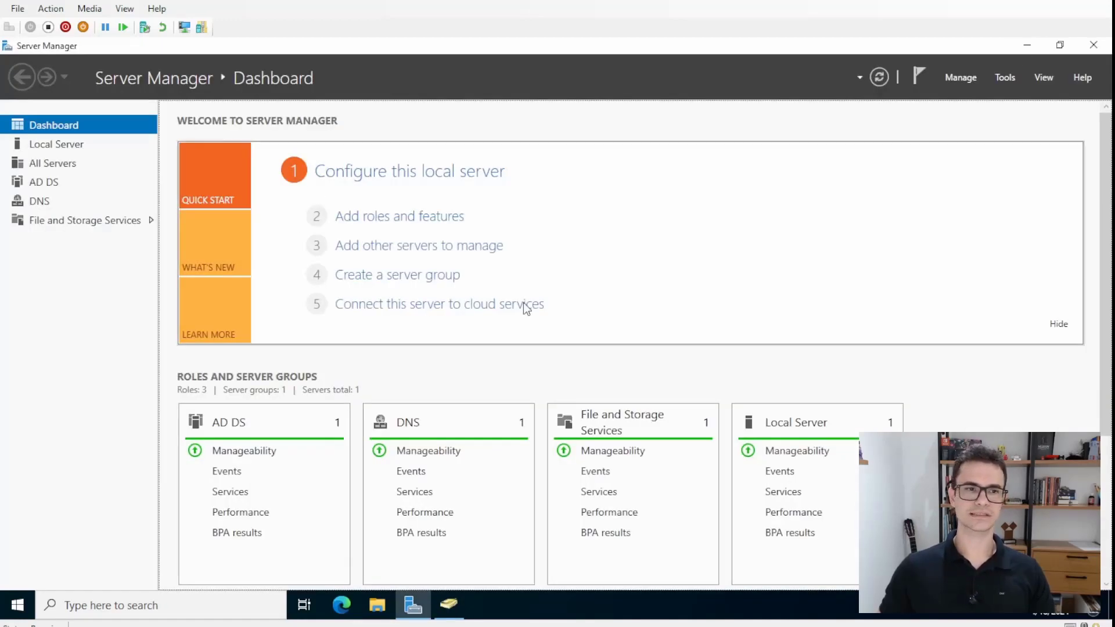
pyautogui.click(1027, 45)
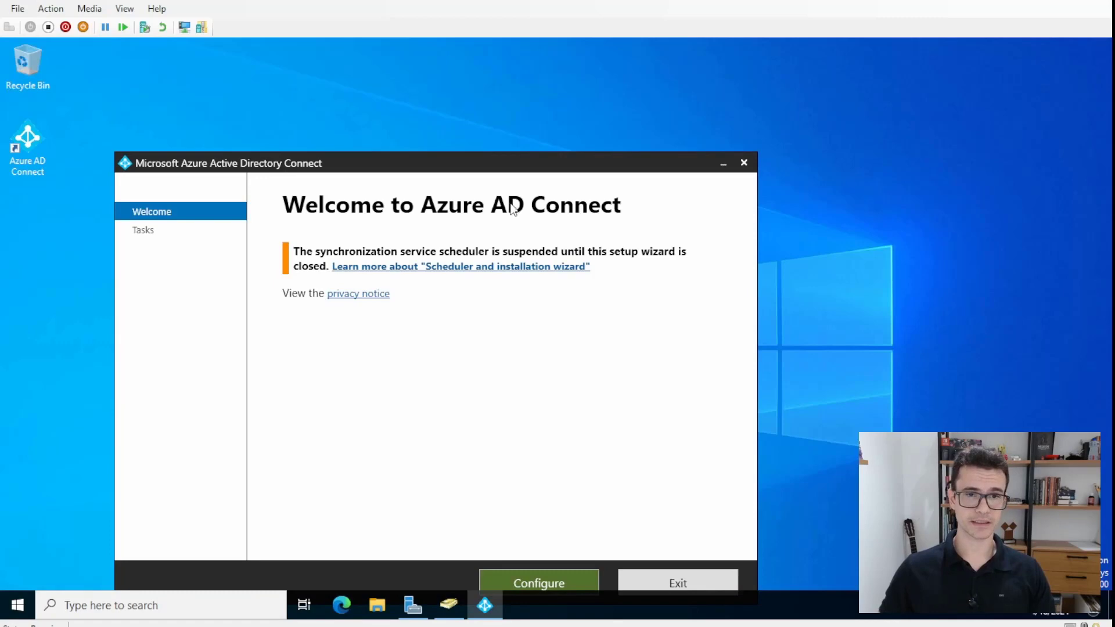
pyautogui.moveTo(553, 164); pyautogui.dragTo(628, 100)
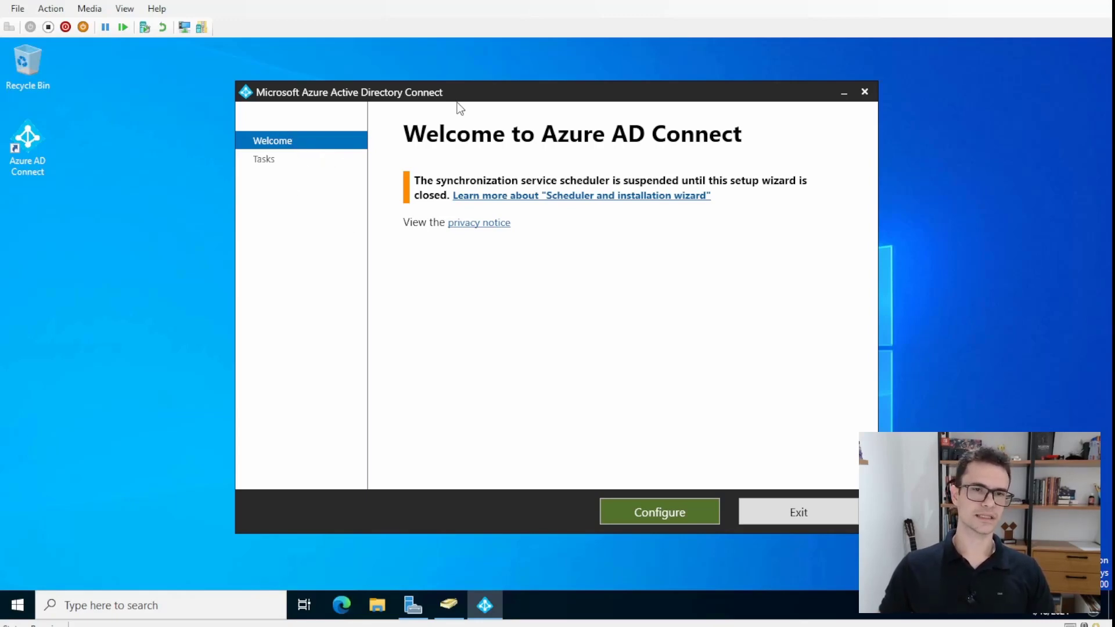
pyautogui.moveTo(538, 95); pyautogui.dragTo(514, 98)
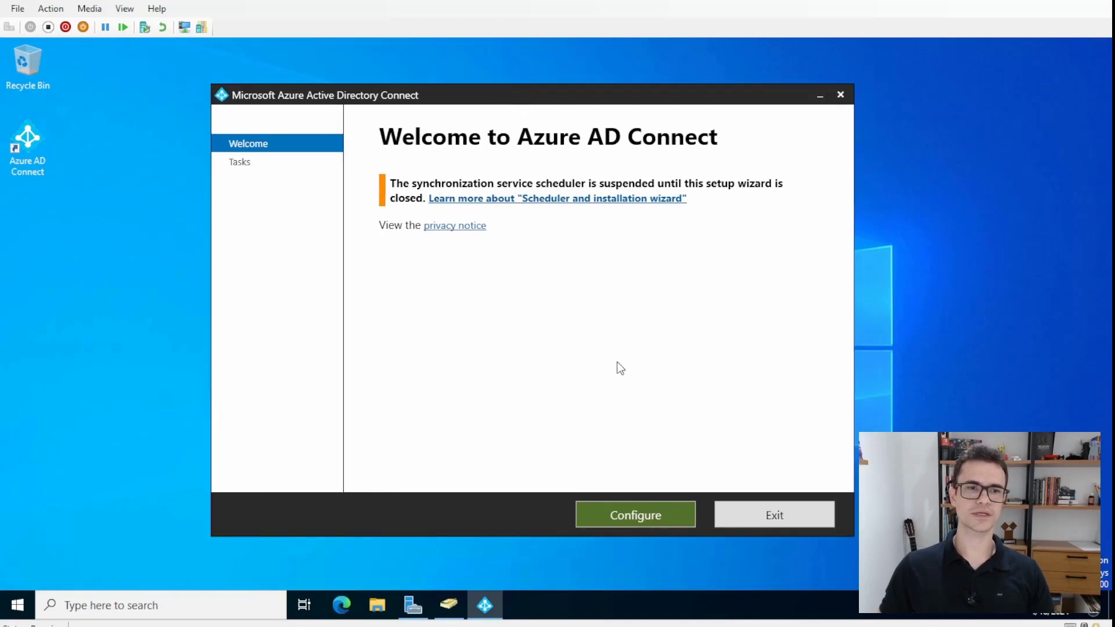
# Start configuration in Azure AD Connect and proceed with the Customize synchronization options task.
pyautogui.click(654, 504)
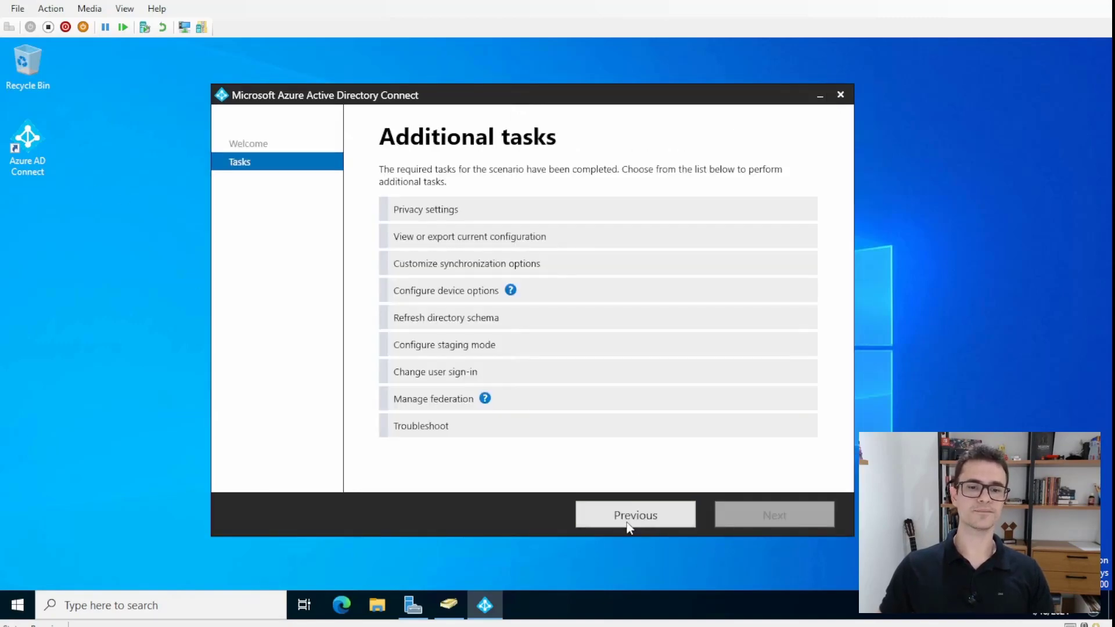
pyautogui.click(503, 268)
pyautogui.click(777, 515)
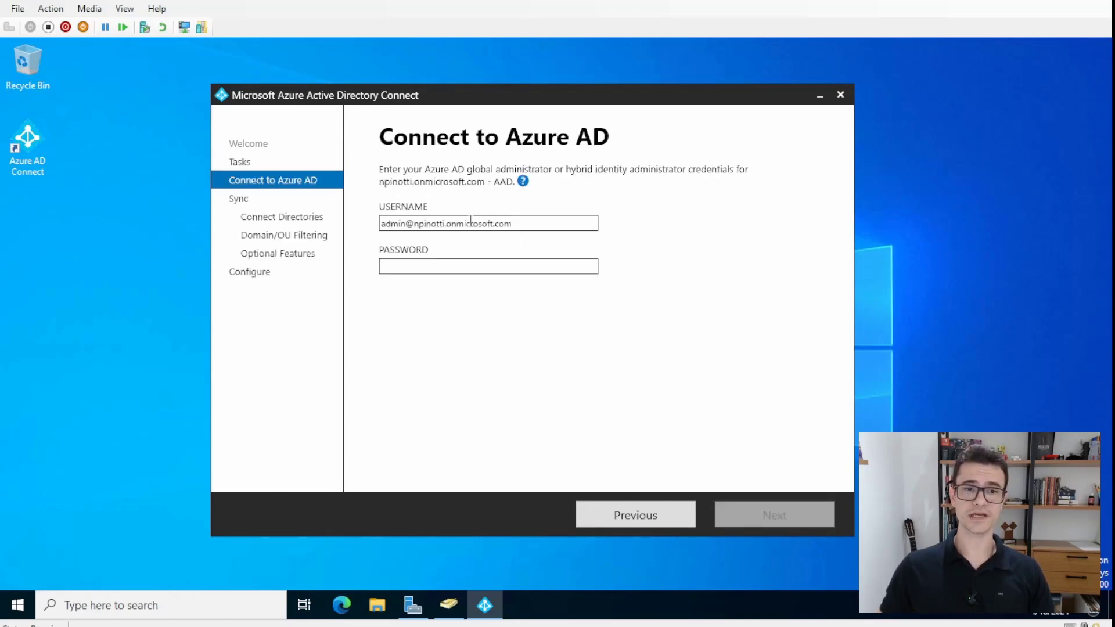
# Enter the Azure AD administrator's account password in the wizard and submit the credentials.
pyautogui.click(475, 262)
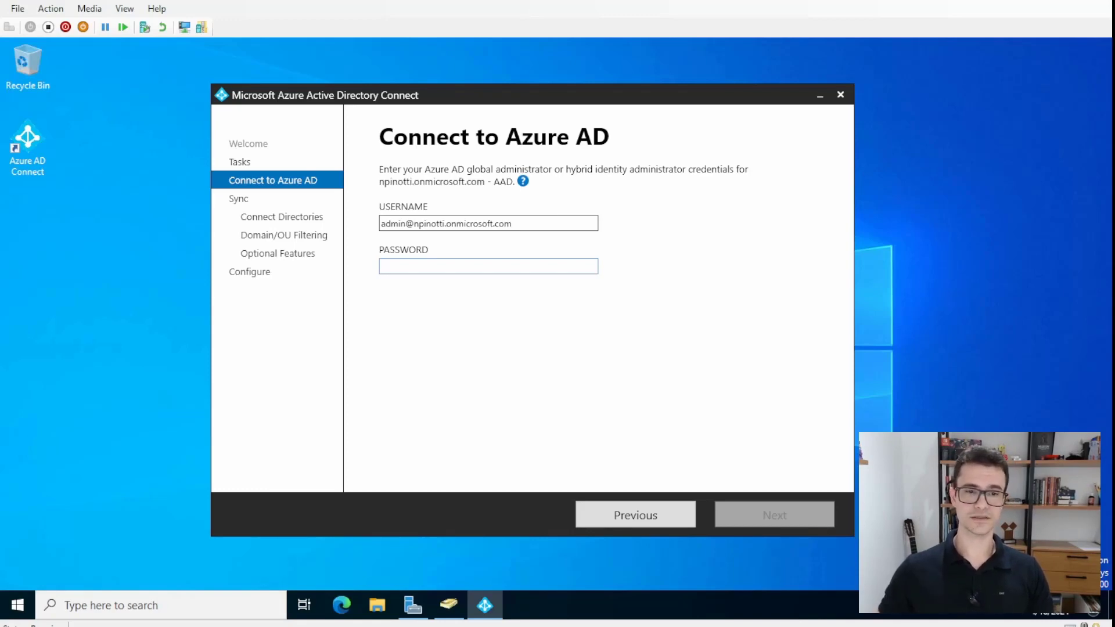
pyautogui.hotkey('ctrl', 'v')
pyautogui.click(748, 510)
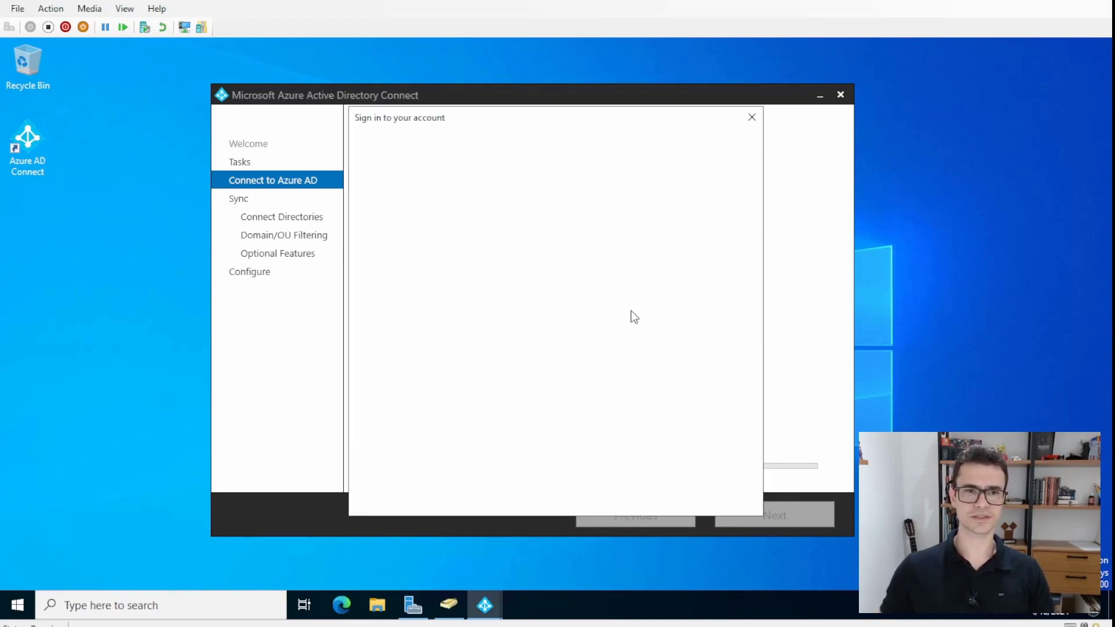
# Sign in to Azure AD with the listed administrator account, supplying its password and the authenticator verification code.
pyautogui.click(558, 241)
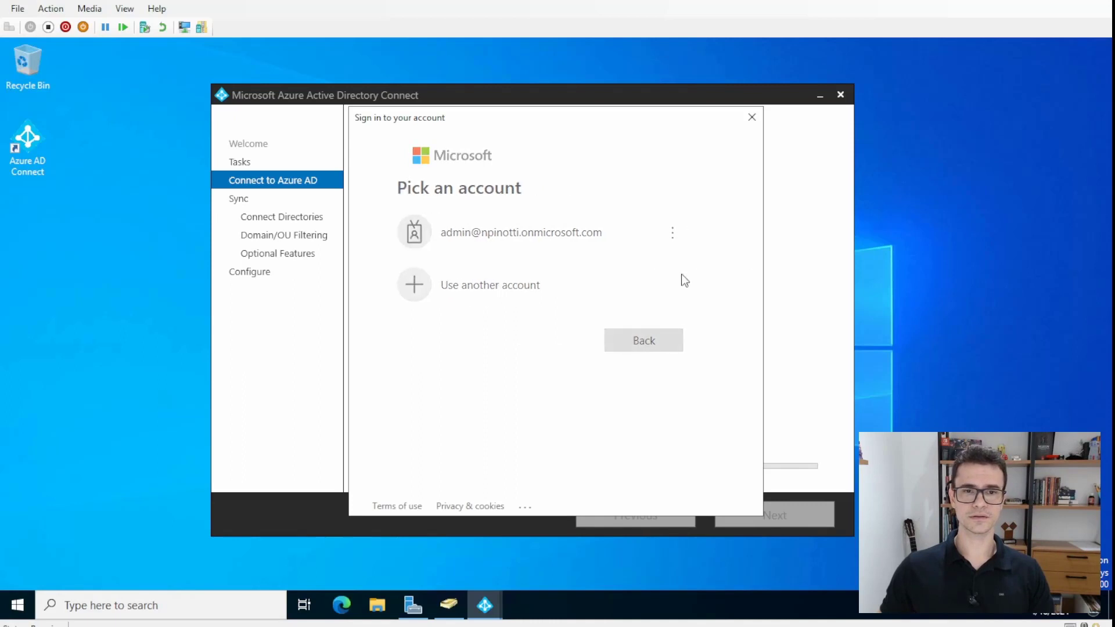
pyautogui.hotkey('ctrl', 'v')
pyautogui.click(683, 320)
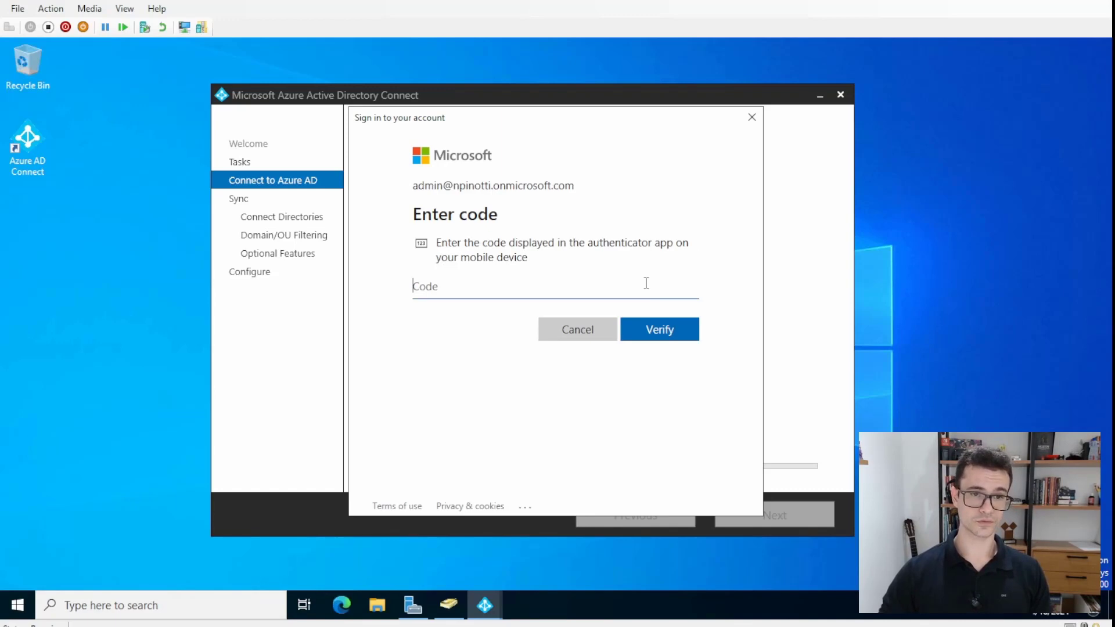
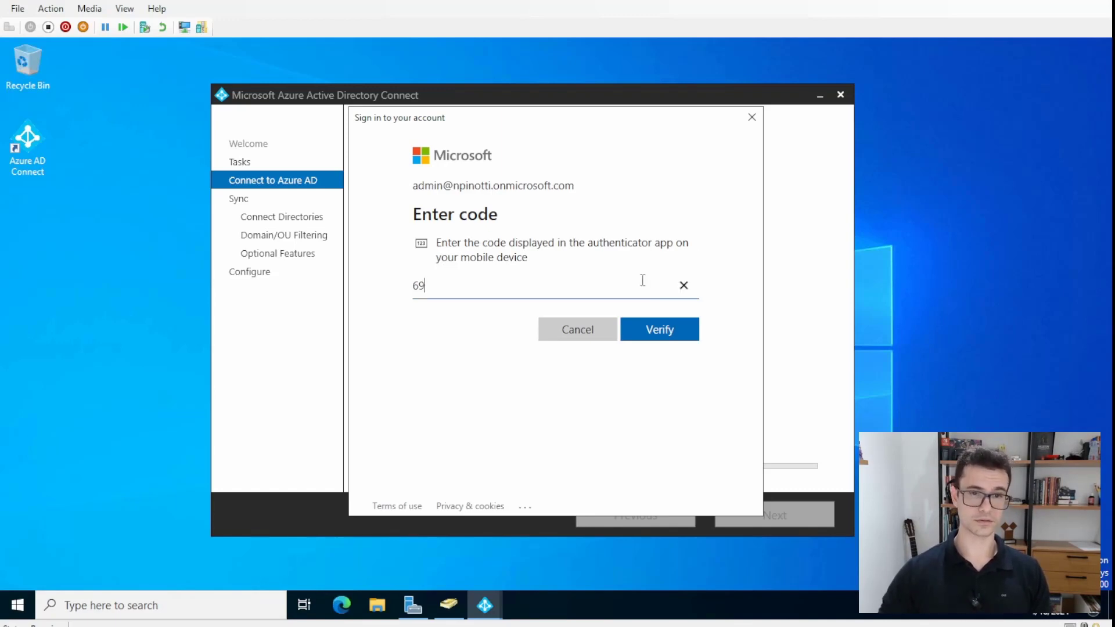
pyautogui.press('Return')
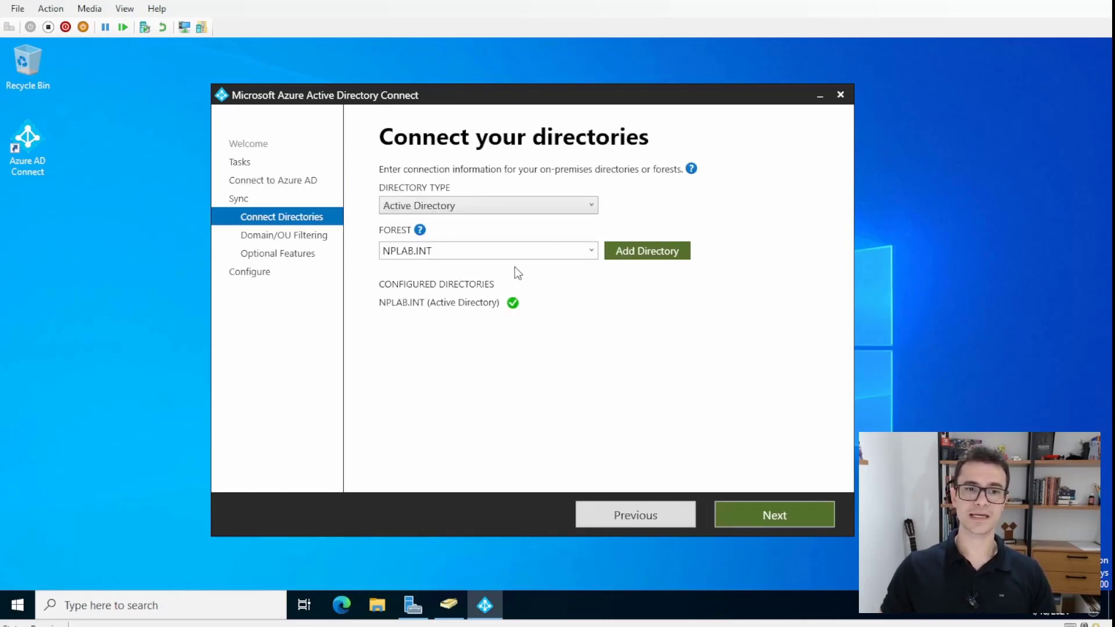
# Keep the NPLAB.INT directory, expand its OU selection for review, and proceed to the optional features without changes.
pyautogui.click(534, 254)
pyautogui.click(721, 328)
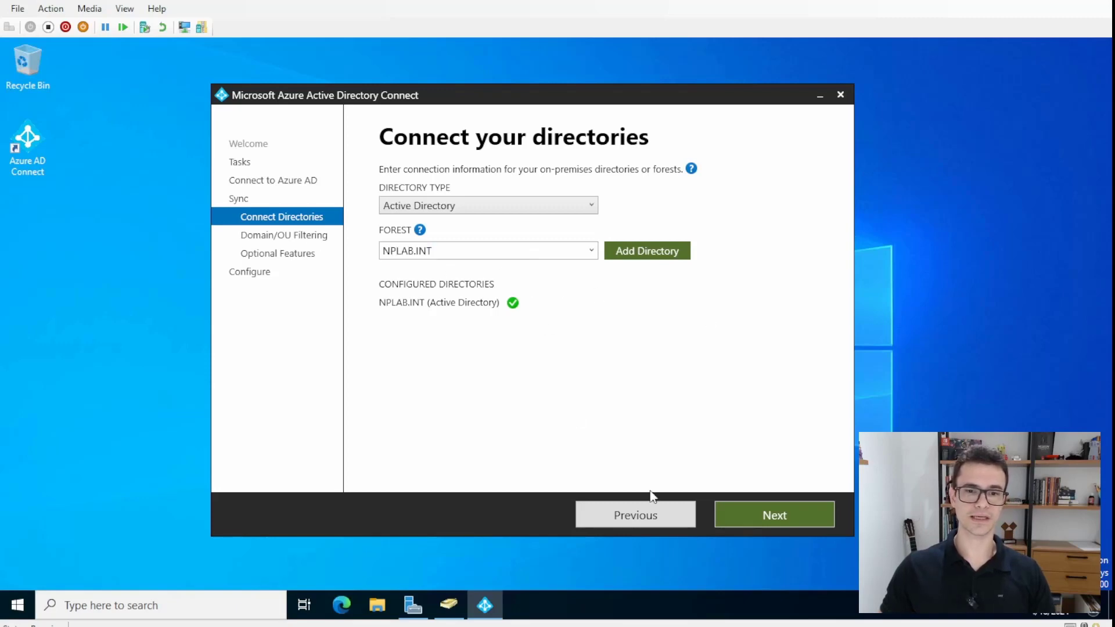
pyautogui.click(731, 514)
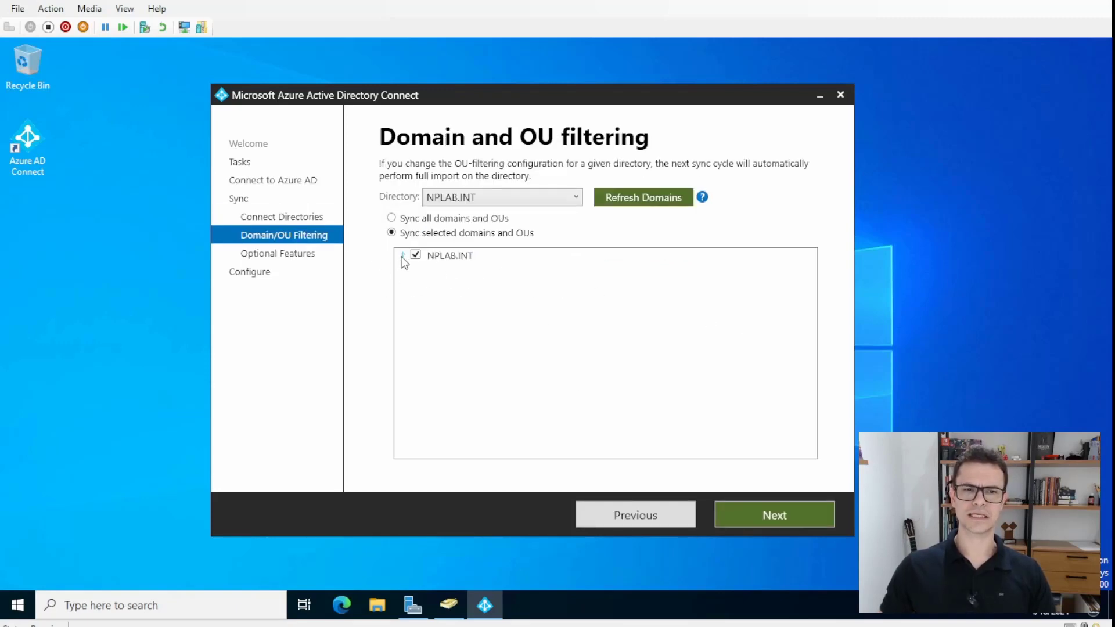
pyautogui.click(403, 254)
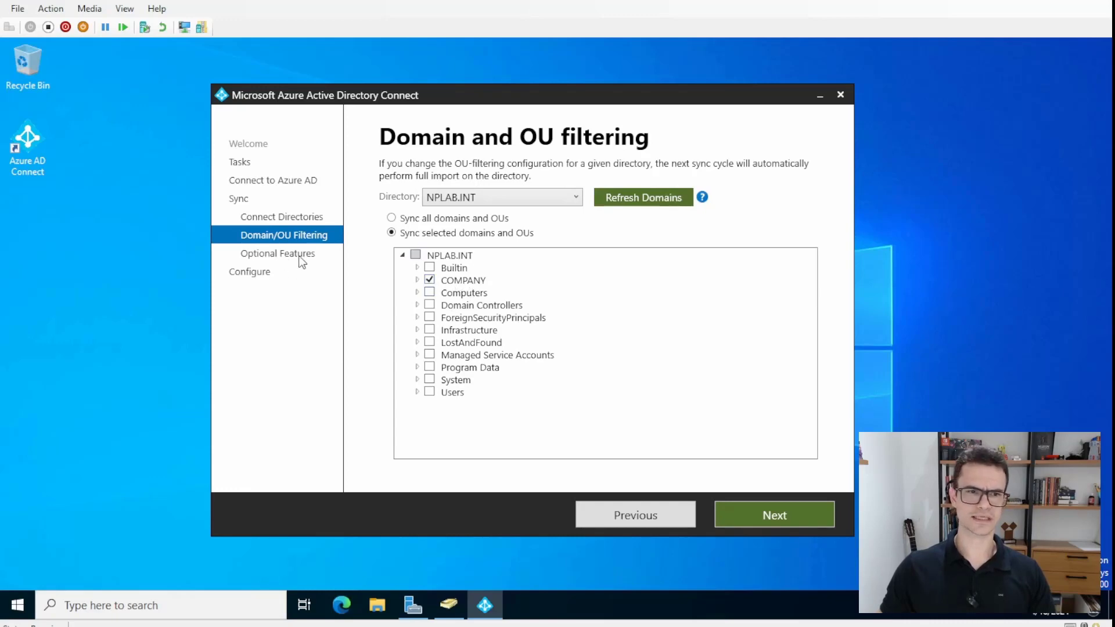
pyautogui.click(766, 516)
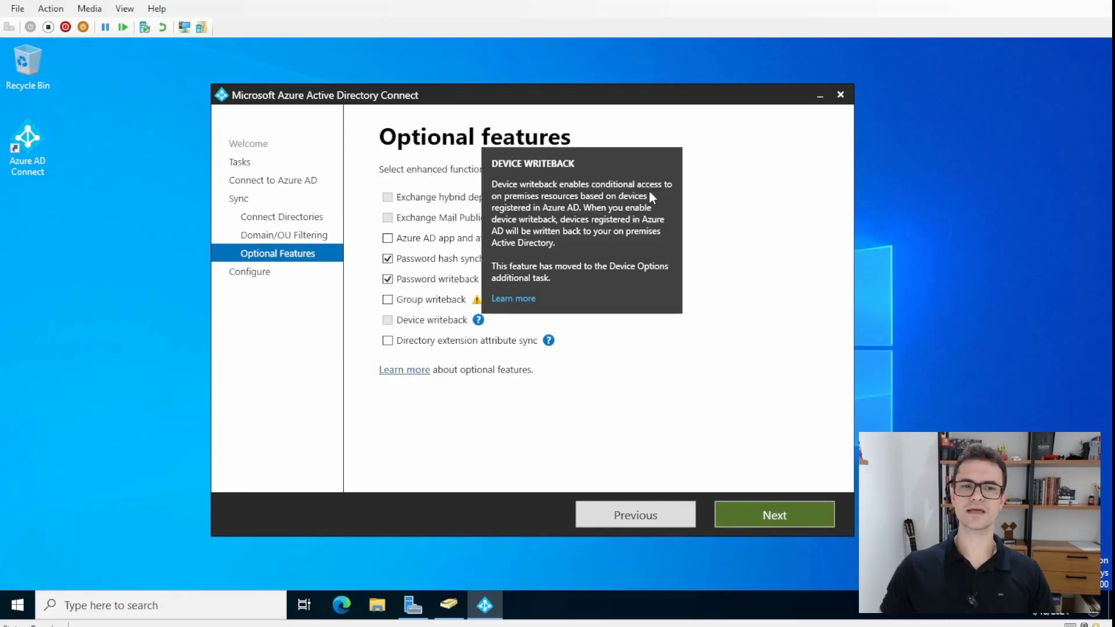
# Keep Password hash synchronization and Password writeback enabled, and run the configuration with synchronization starting on completion.
pyautogui.moveTo(425, 292)
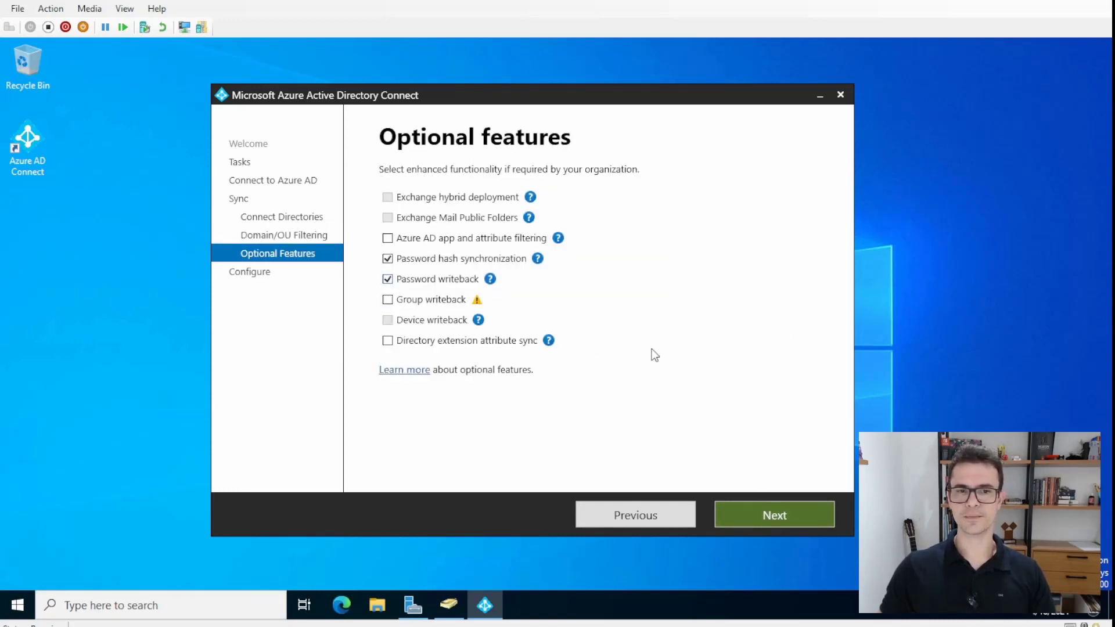
pyautogui.moveTo(491, 287)
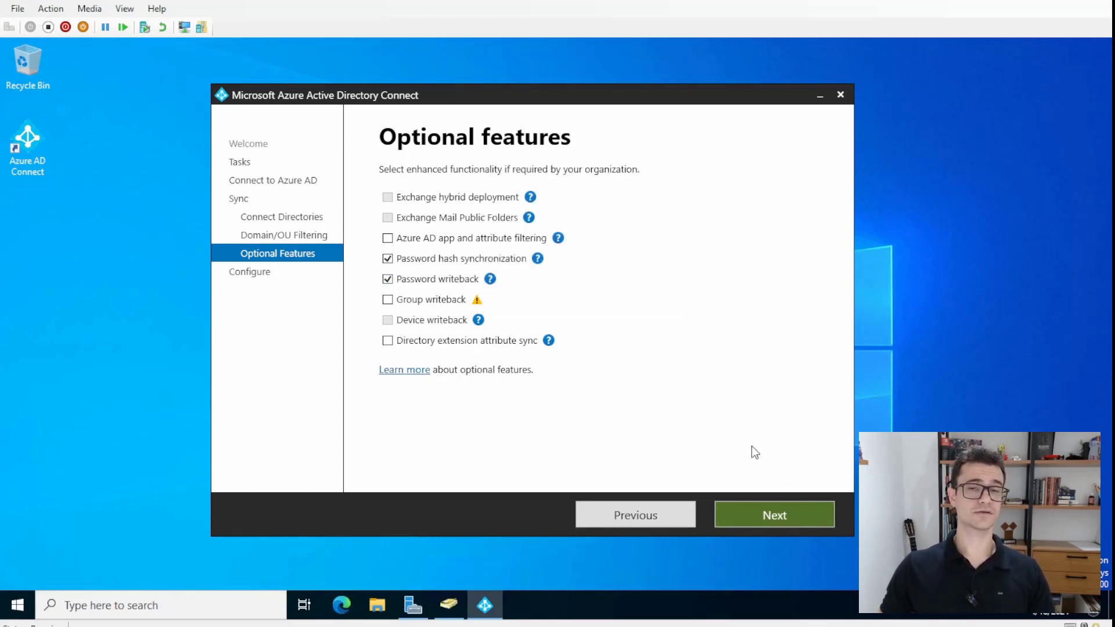
pyautogui.click(791, 520)
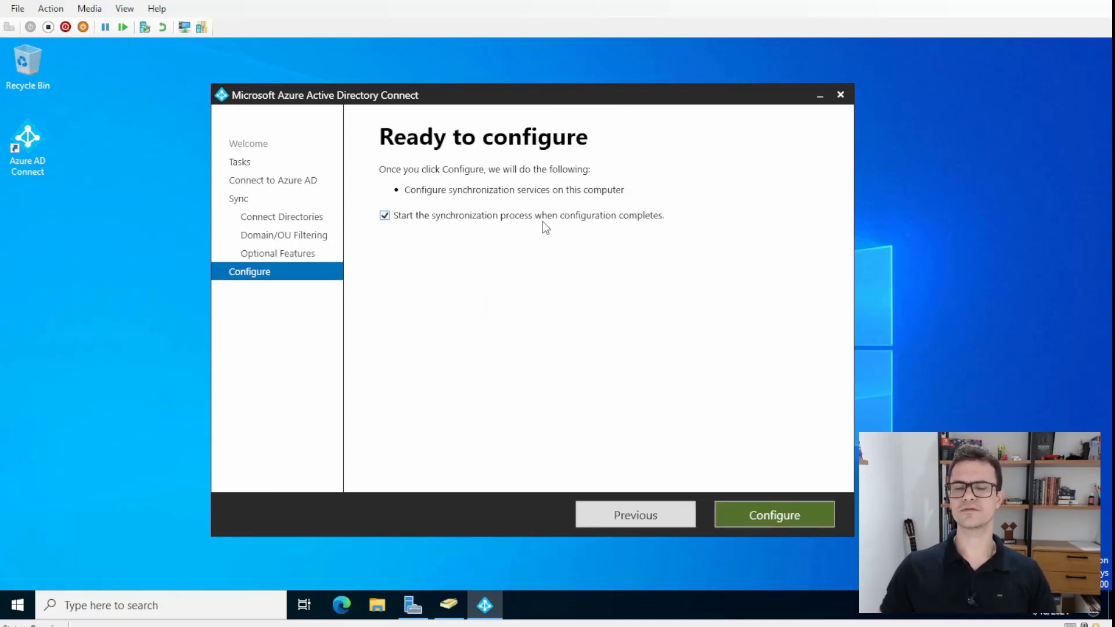
pyautogui.click(777, 525)
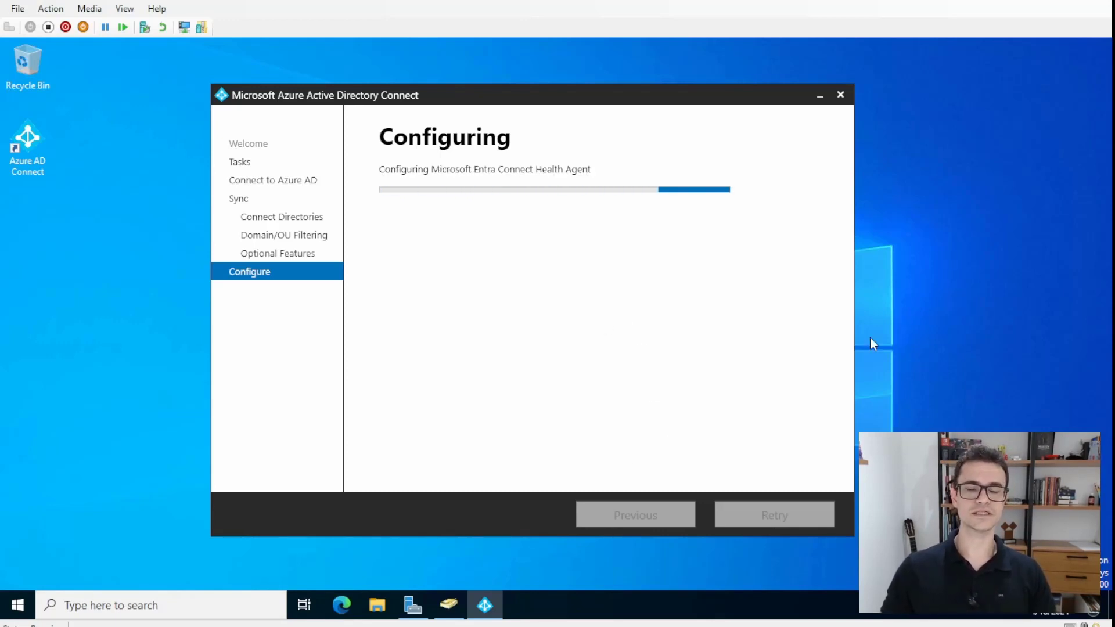
# Minimize the Azure AD Connect wizard and launch a Remote Desktop connection with mstsc -v vm01.
pyautogui.click(825, 97)
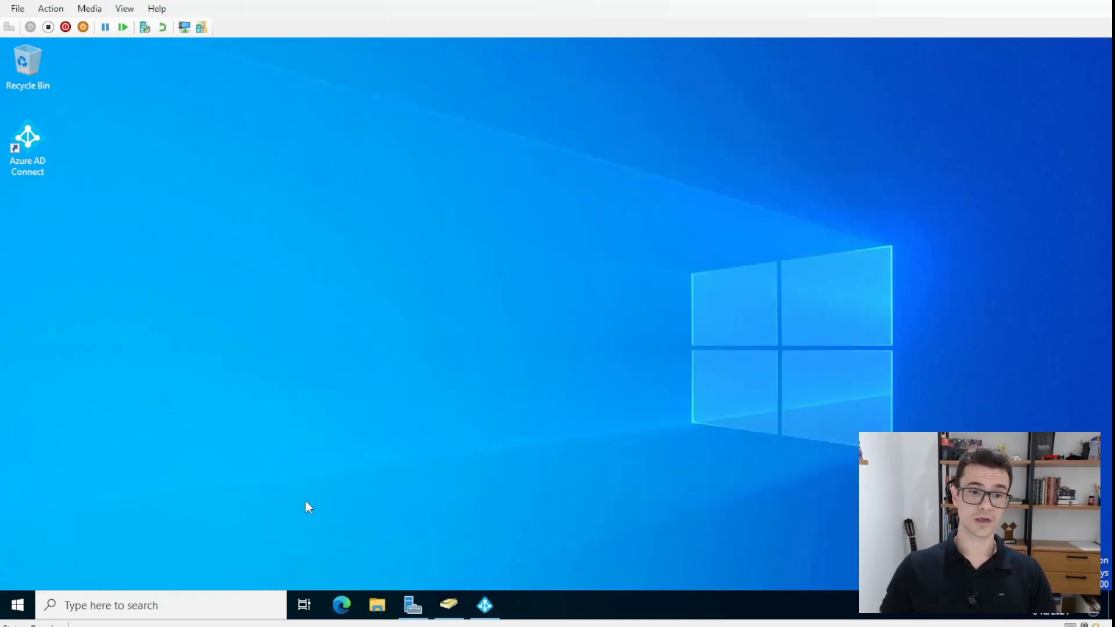
pyautogui.rightClick(17, 605)
pyautogui.click(72, 530)
pyautogui.write('ms')
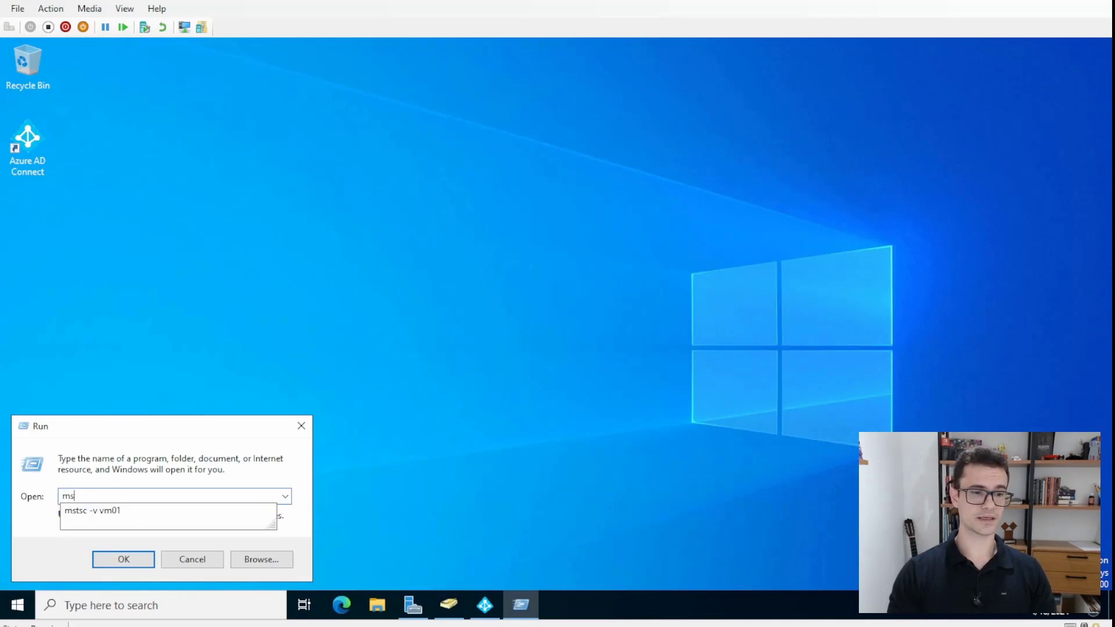
pyautogui.press('Down')
pyautogui.press('Return')
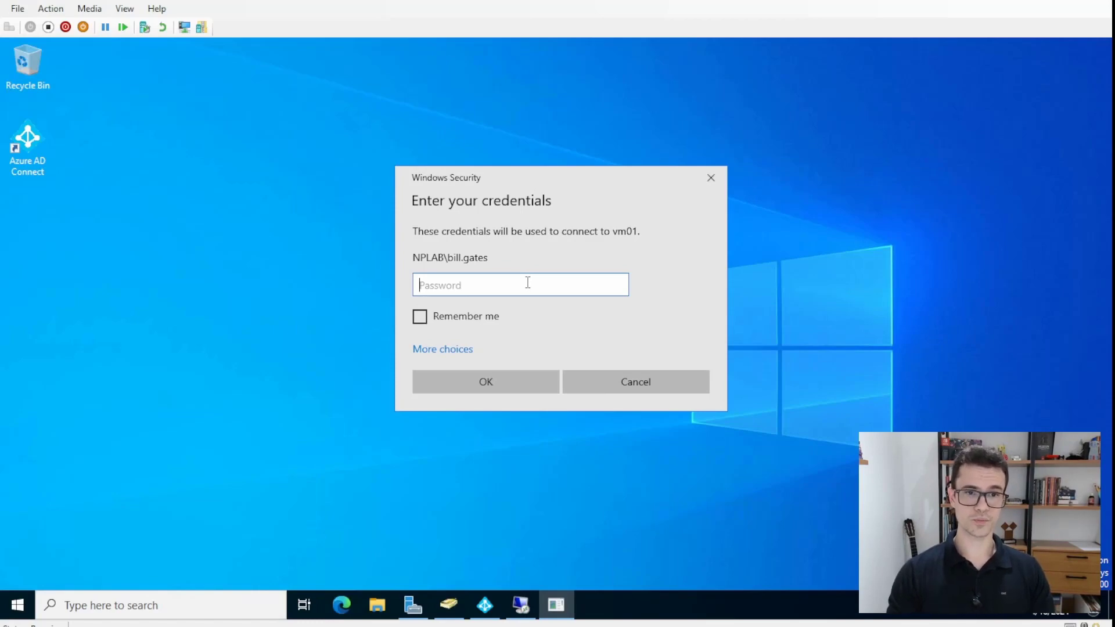
# Enter the domain user's account password and connect to vm01.
pyautogui.write('**********')
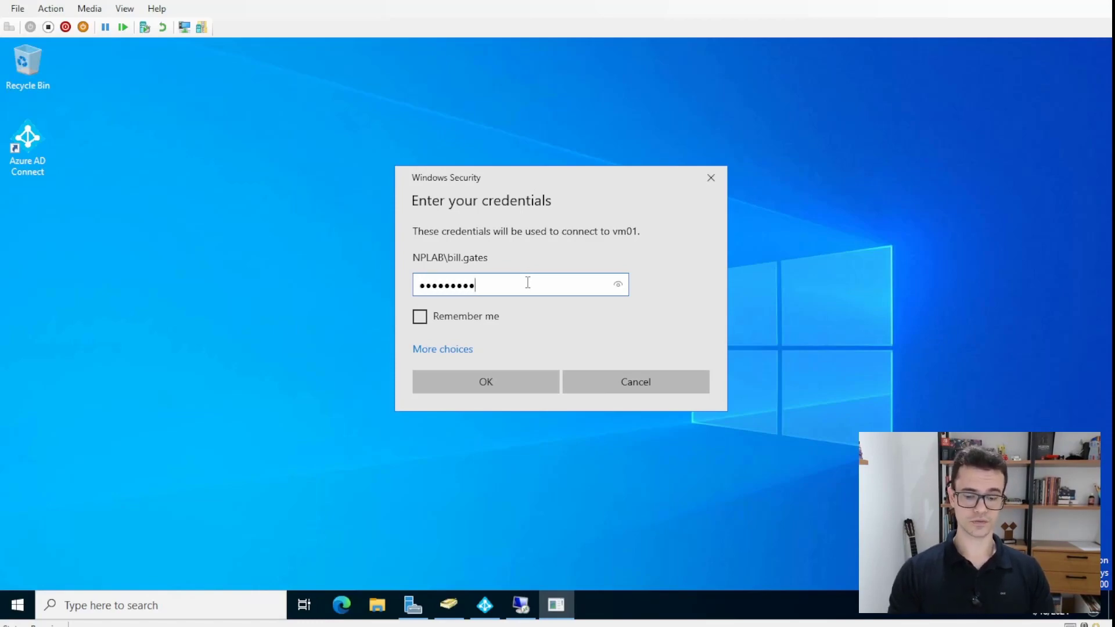
pyautogui.write('**')
pyautogui.press('Return')
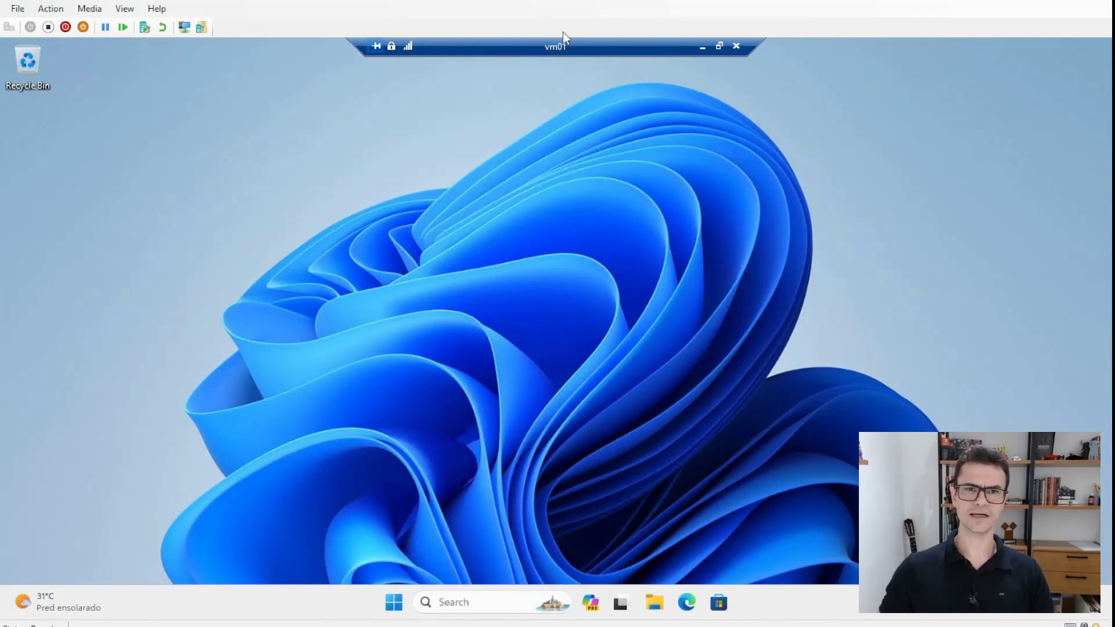
# On vm01, check the computer name with the hostname command in a Command Prompt and exit it.
pyautogui.rightClick(400, 607)
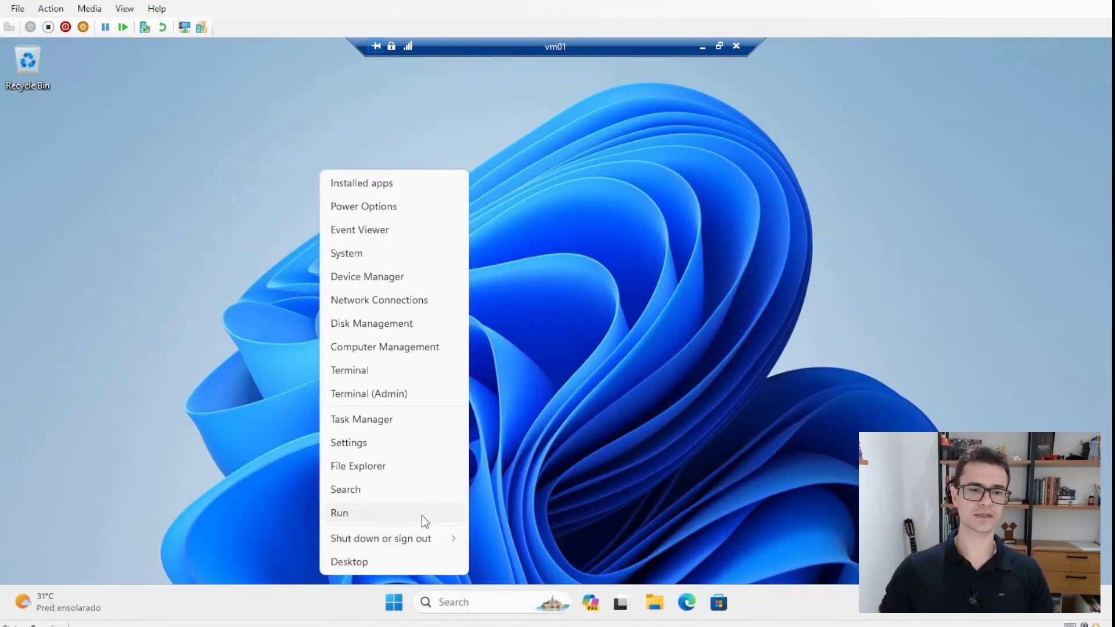
pyautogui.click(421, 516)
pyautogui.write('cmd')
pyautogui.press('Return')
pyautogui.write('hostname')
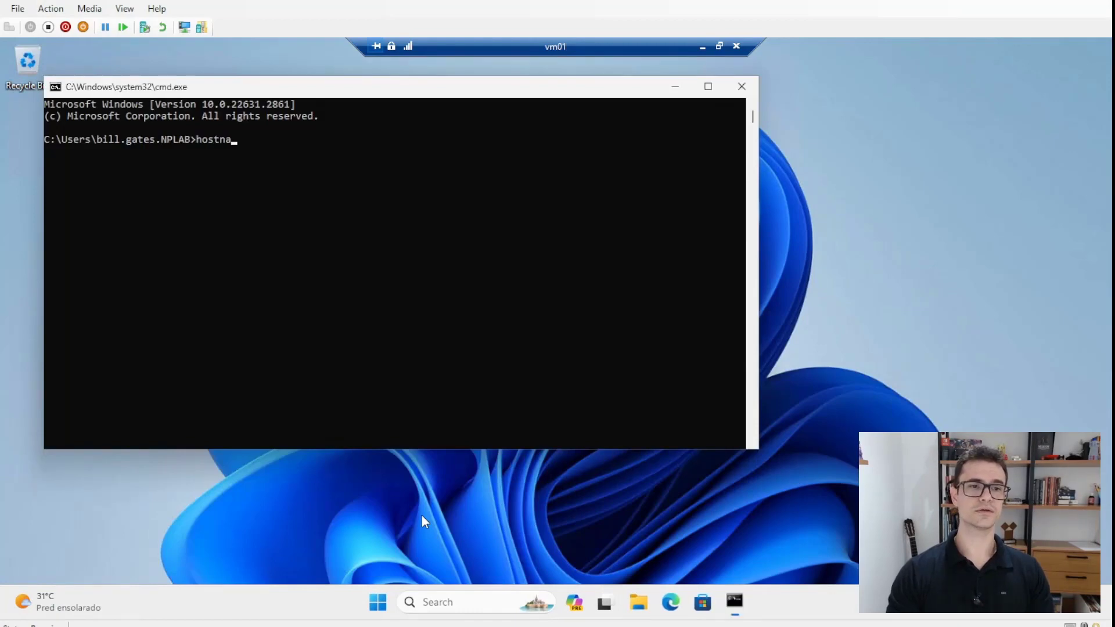
pyautogui.press('Return')
pyautogui.write('exit')
pyautogui.press('Return')
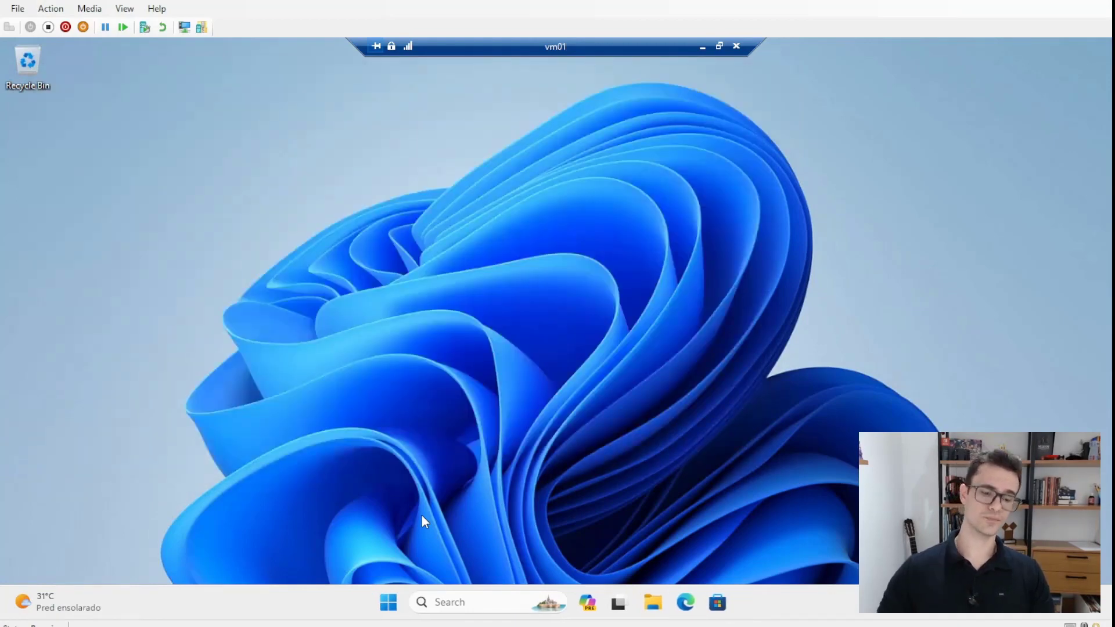
# Log off from the vm01 session by running the logoff command.
pyautogui.press('super+r')
pyautogui.write('logoff')
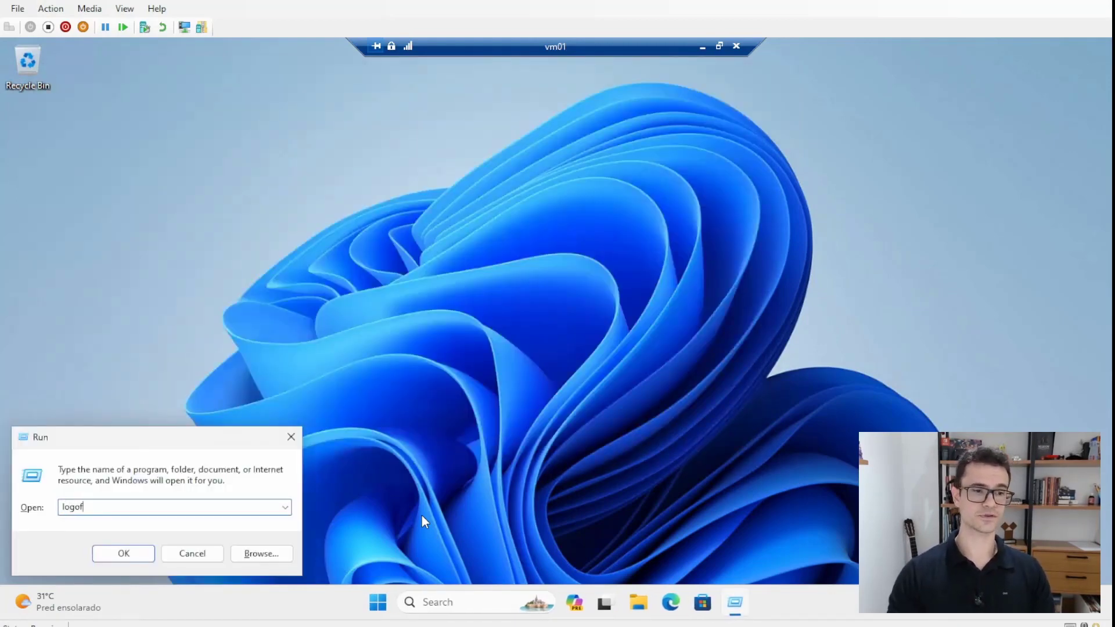
pyautogui.press('Return')
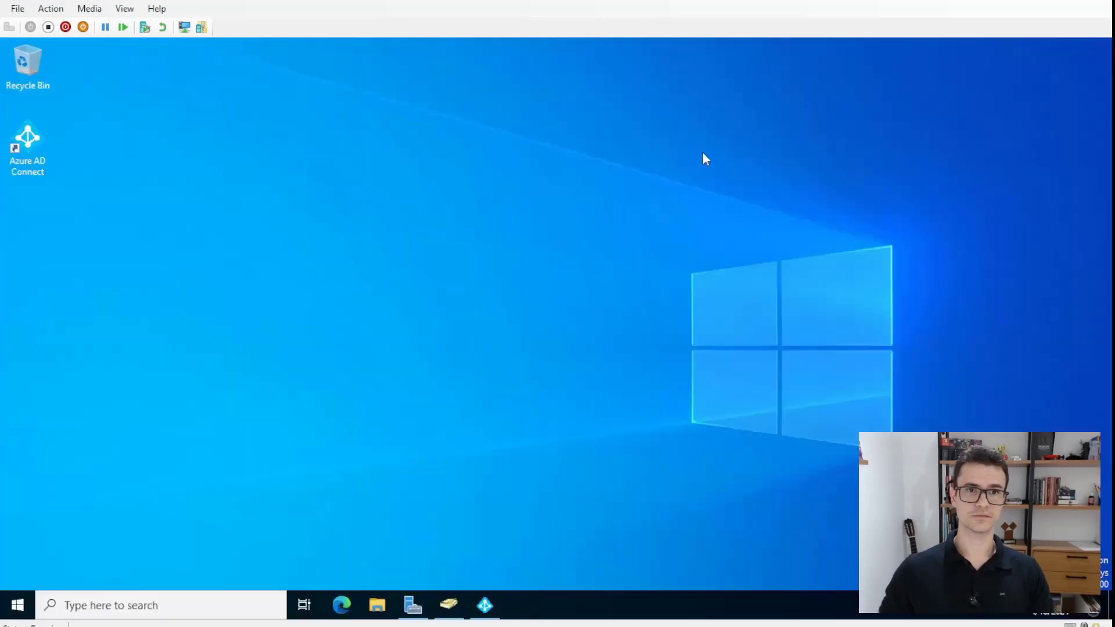
# Reopen the Remote Desktop sign-in for vm01, fill in and reveal the user's new password, and cancel the sign-in.
pyautogui.rightClick(17, 605)
pyautogui.click(79, 540)
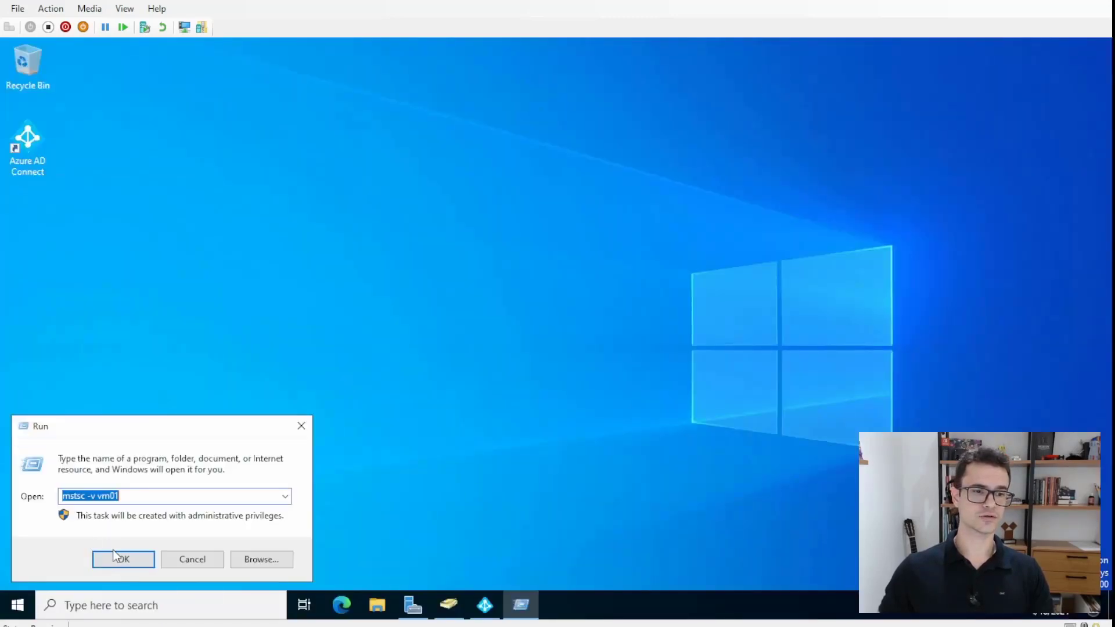
pyautogui.press('Return')
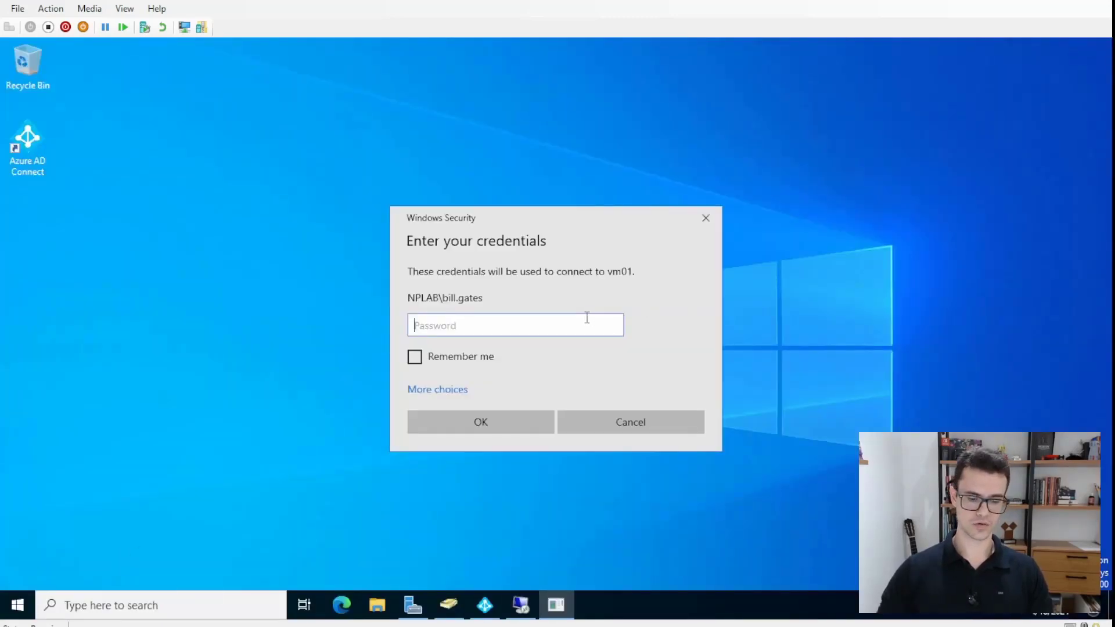
pyautogui.write('••••••')
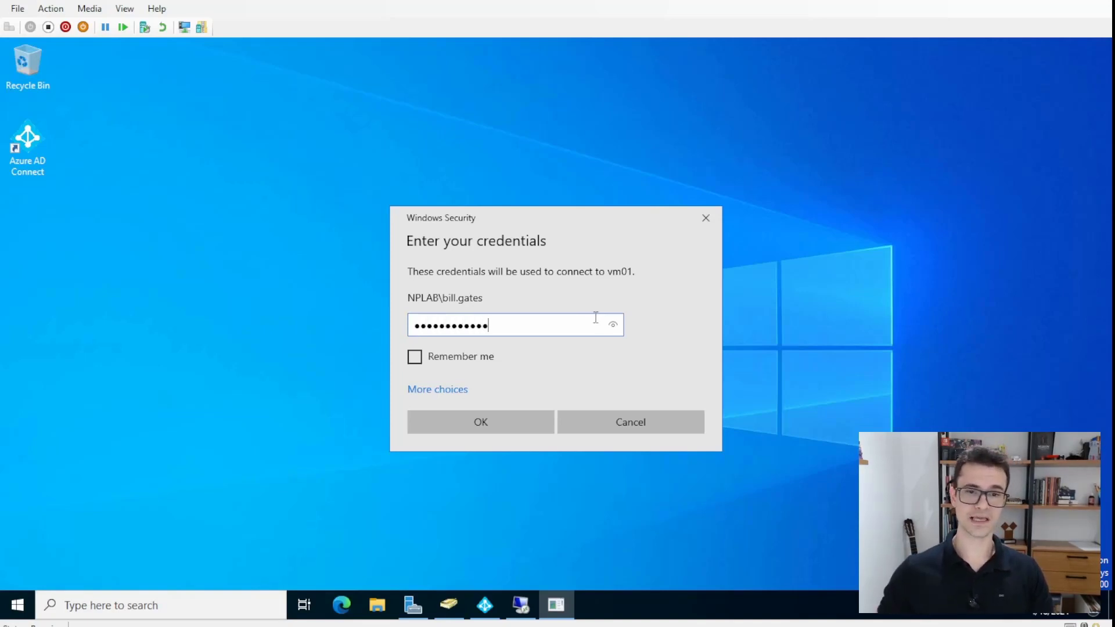
pyautogui.click(613, 325)
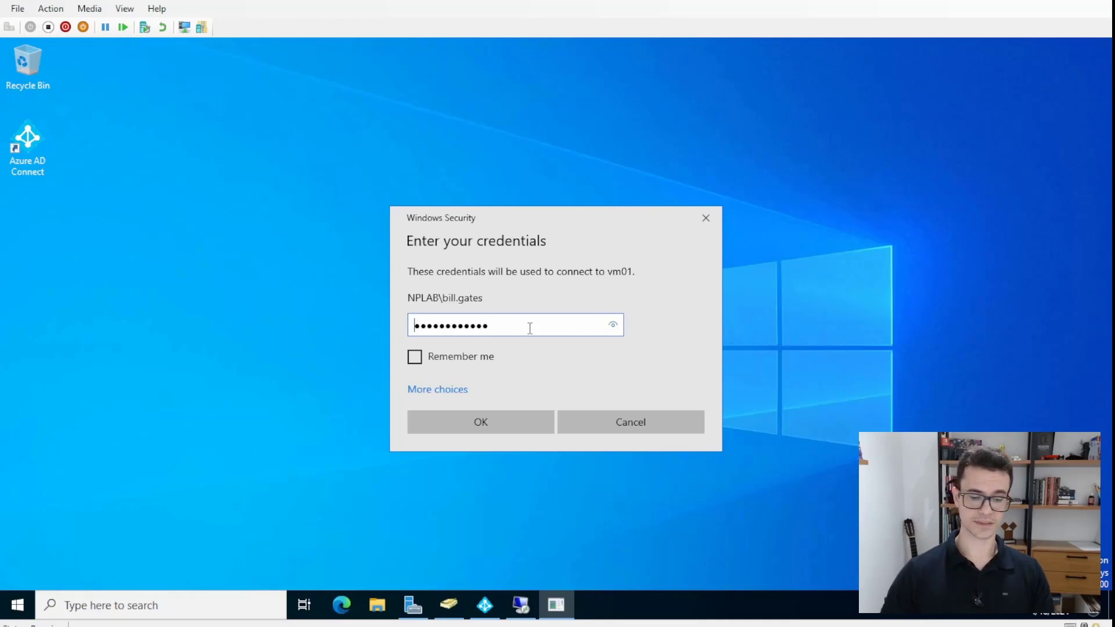
pyautogui.click(617, 324)
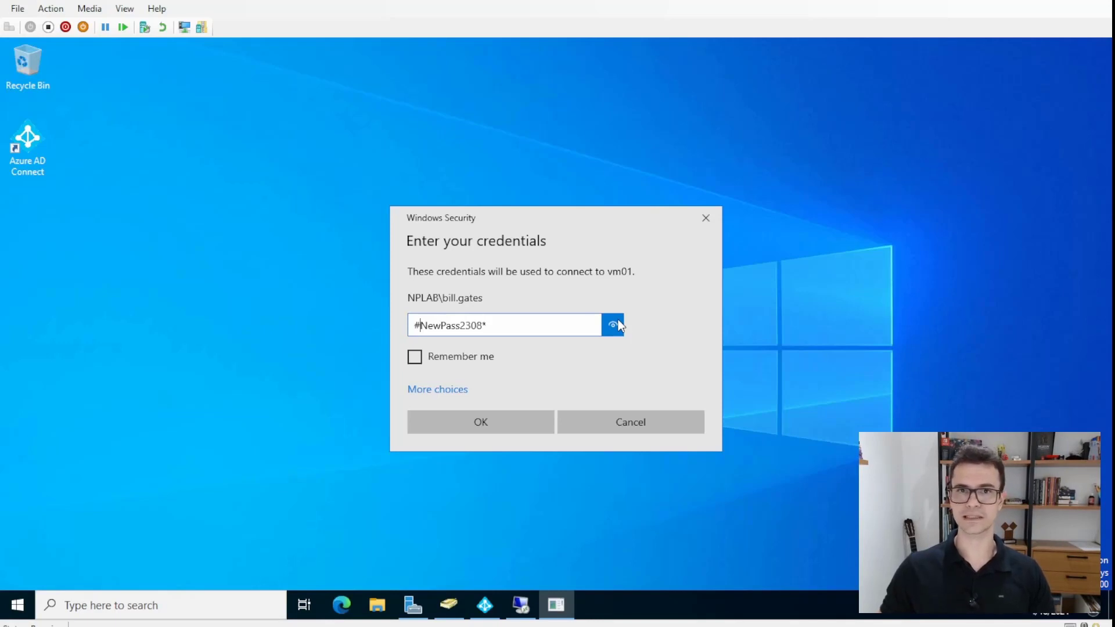
pyautogui.click(614, 420)
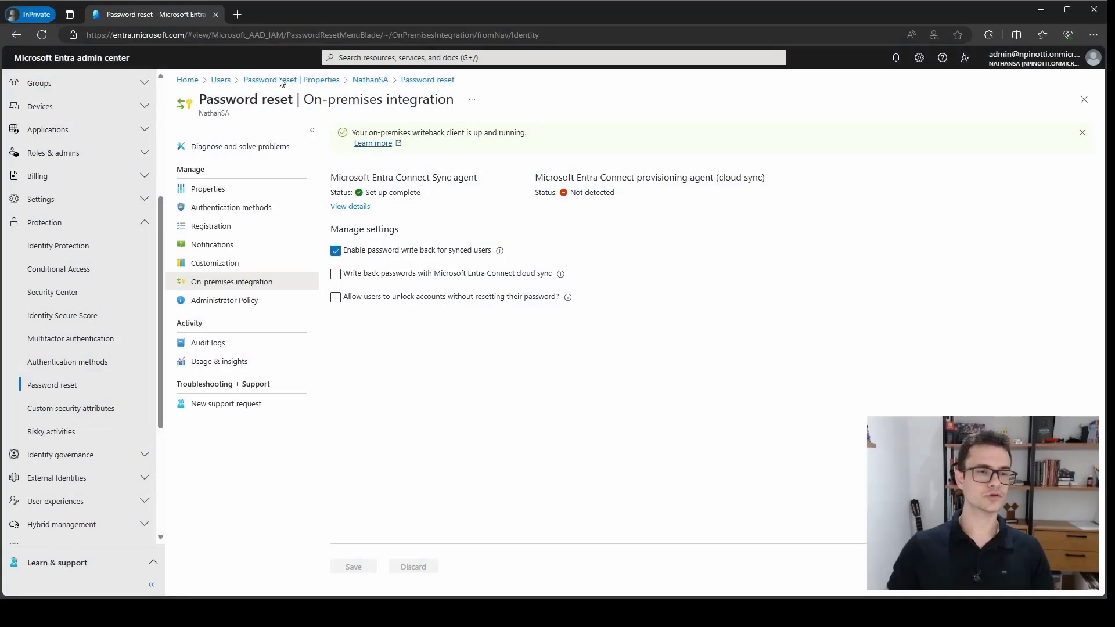
# In the Microsoft Entra admin center, list all users, select Bill Gates, and widen the User principal name column.
pyautogui.scroll(1, 83, 190)
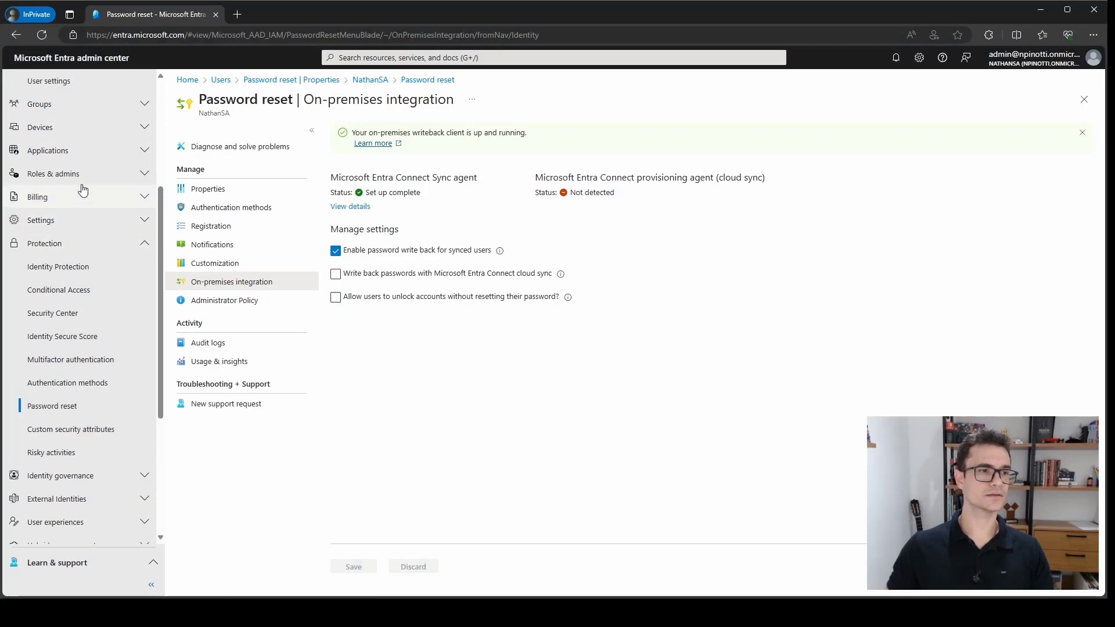
pyautogui.scroll(4, 83, 191)
pyautogui.click(66, 225)
pyautogui.click(55, 229)
pyautogui.click(59, 250)
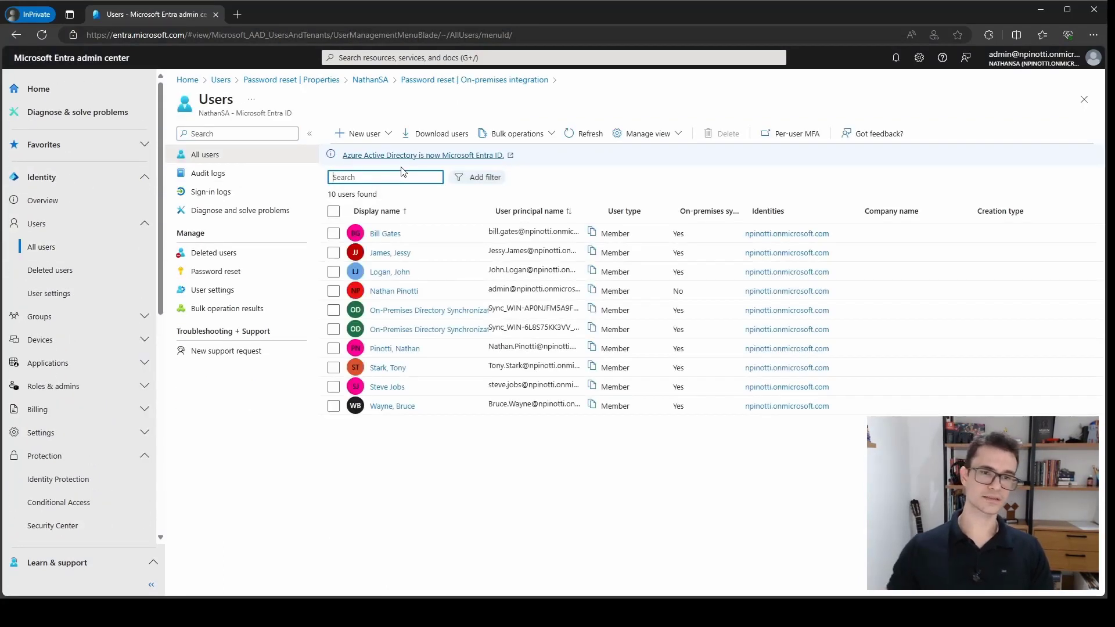
pyautogui.click(587, 231)
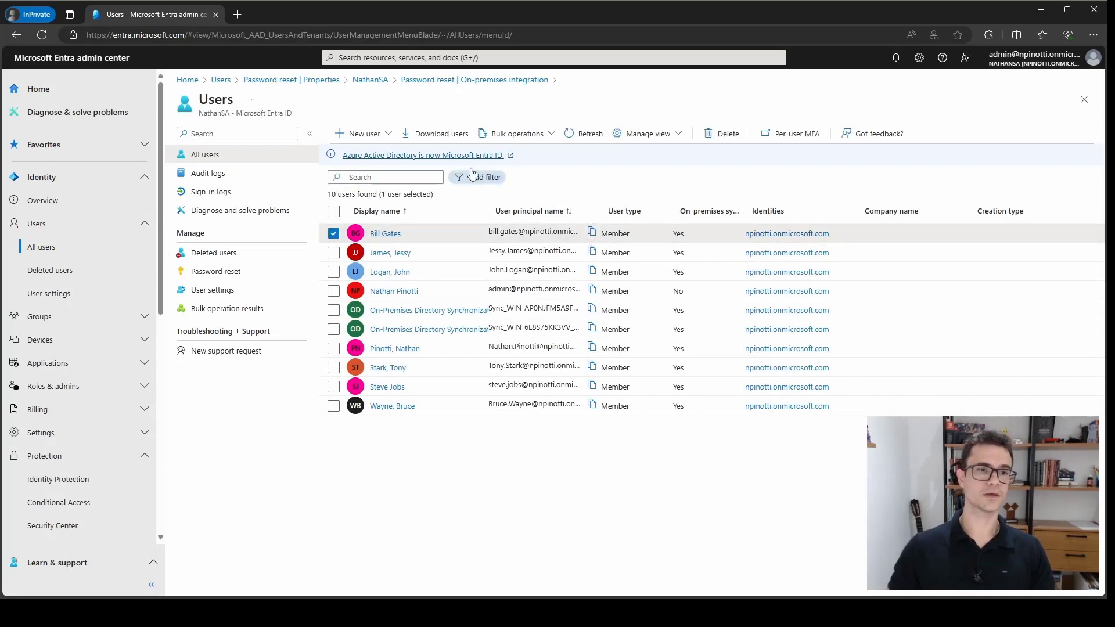
pyautogui.moveTo(599, 211); pyautogui.dragTo(654, 211)
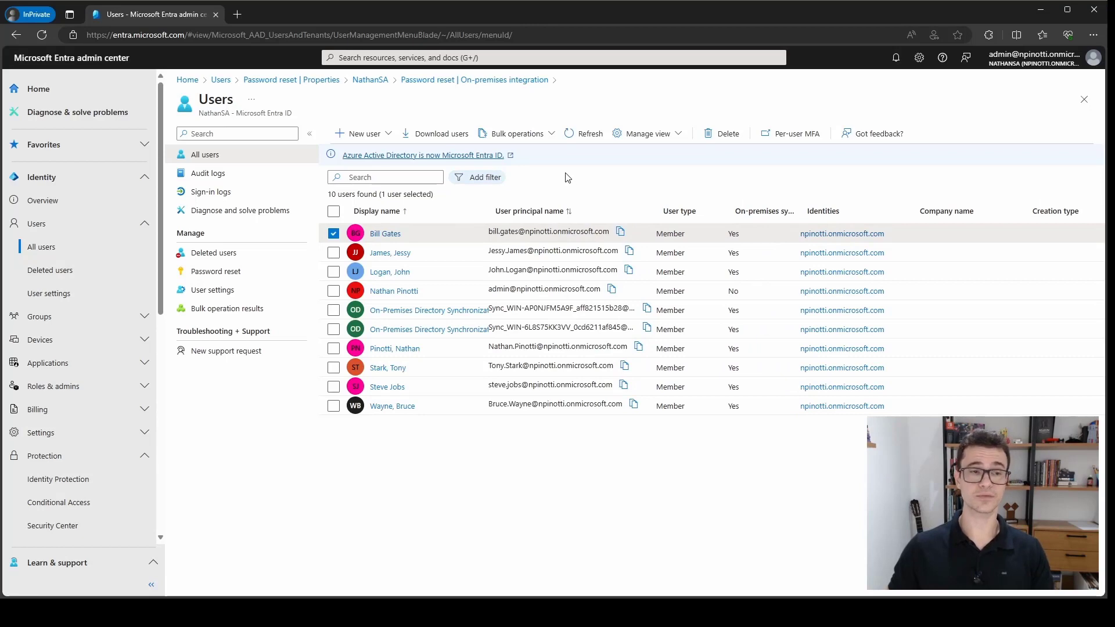
# Open the self-service password reset page at aka.ms/sspr in a new browser tab.
pyautogui.hotkey('ctrl', 't')
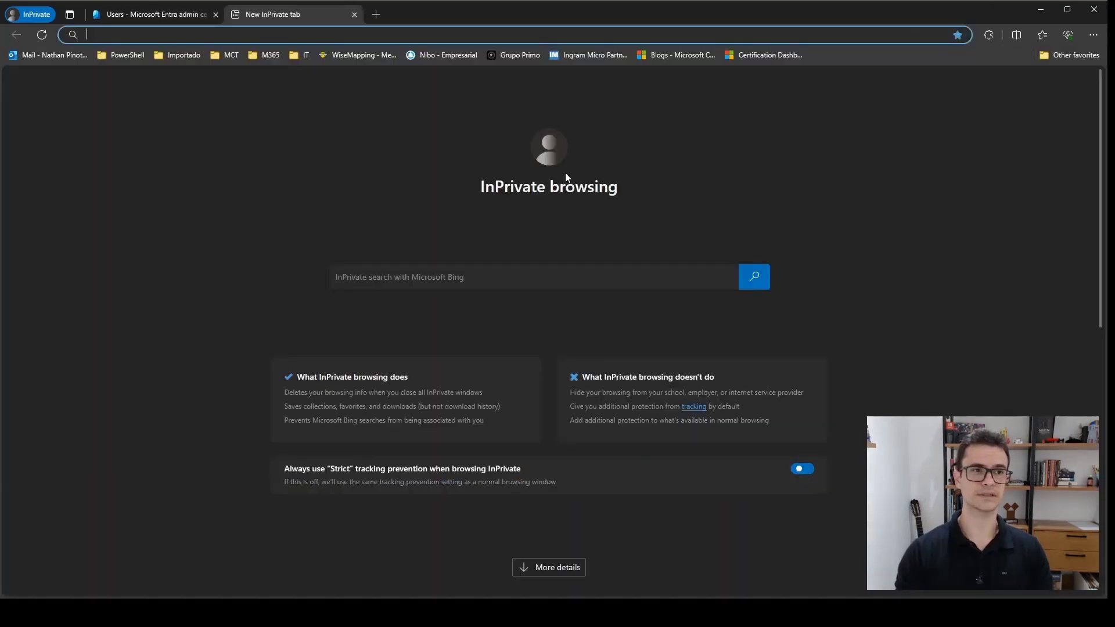
pyautogui.write('aka.ms/sspr')
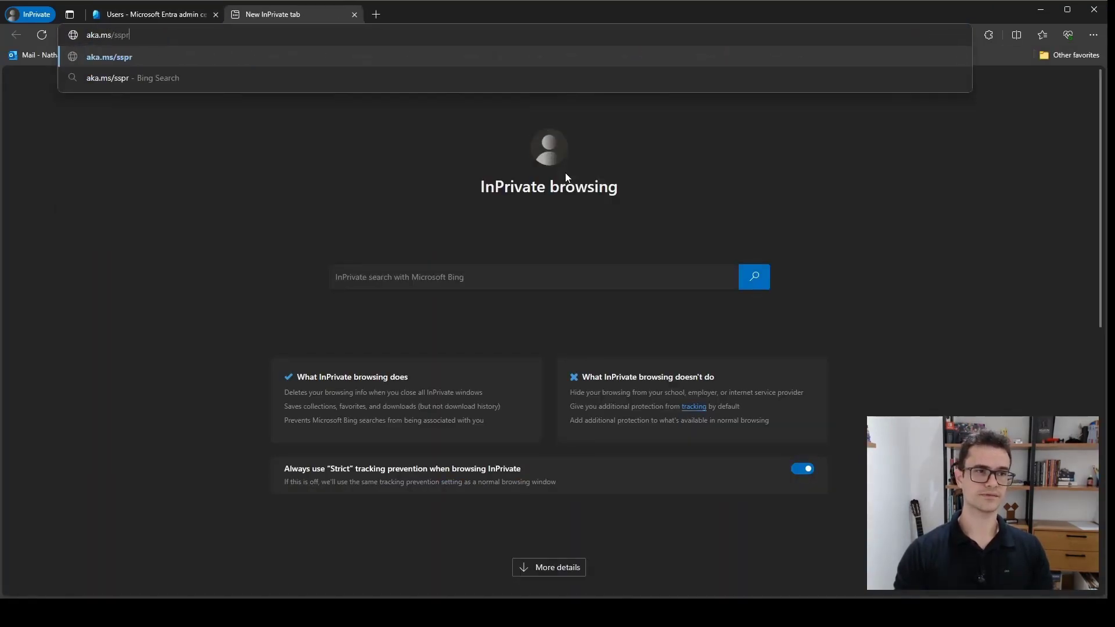
pyautogui.press('Return')
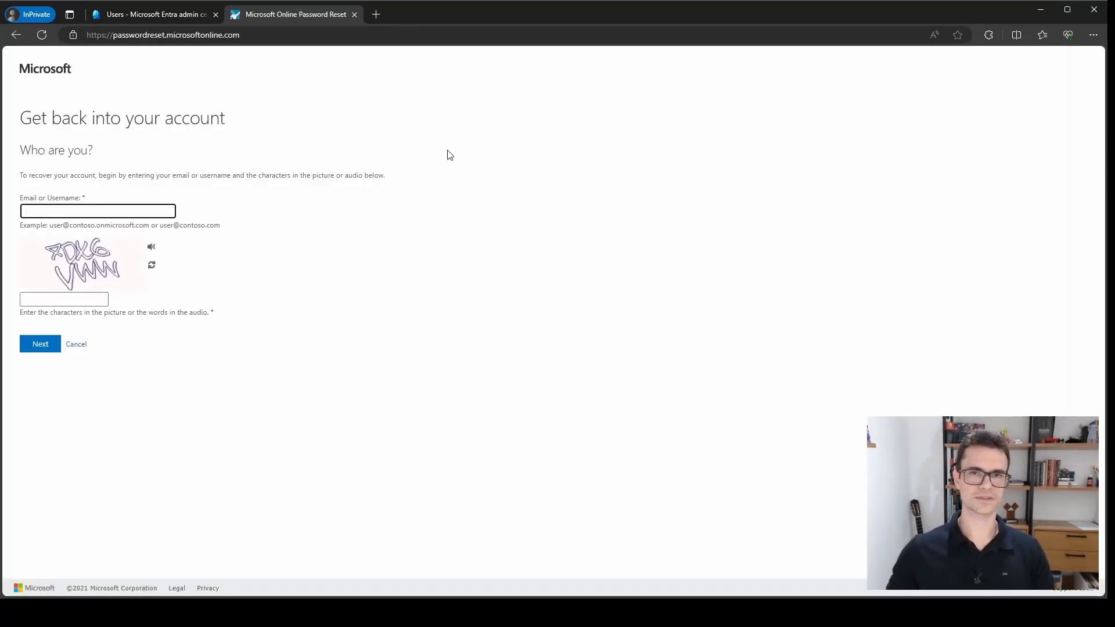
# Start the account recovery by entering the user's username and the characters shown in the picture, and submit them.
pyautogui.hotkey('ctrl', 'v')
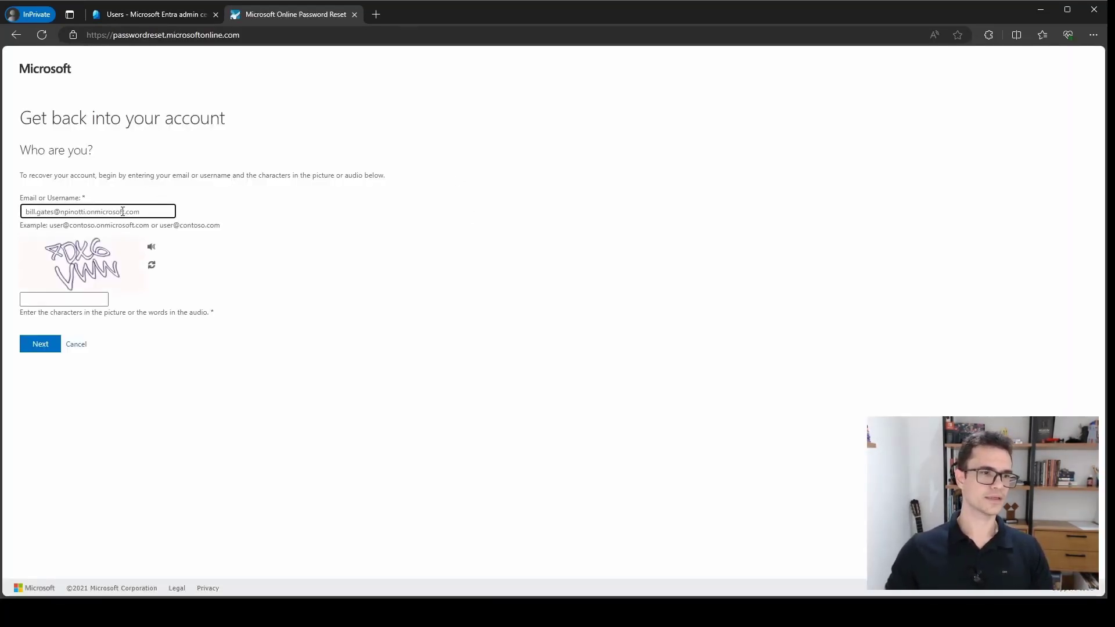
pyautogui.click(55, 300)
pyautogui.write('4')
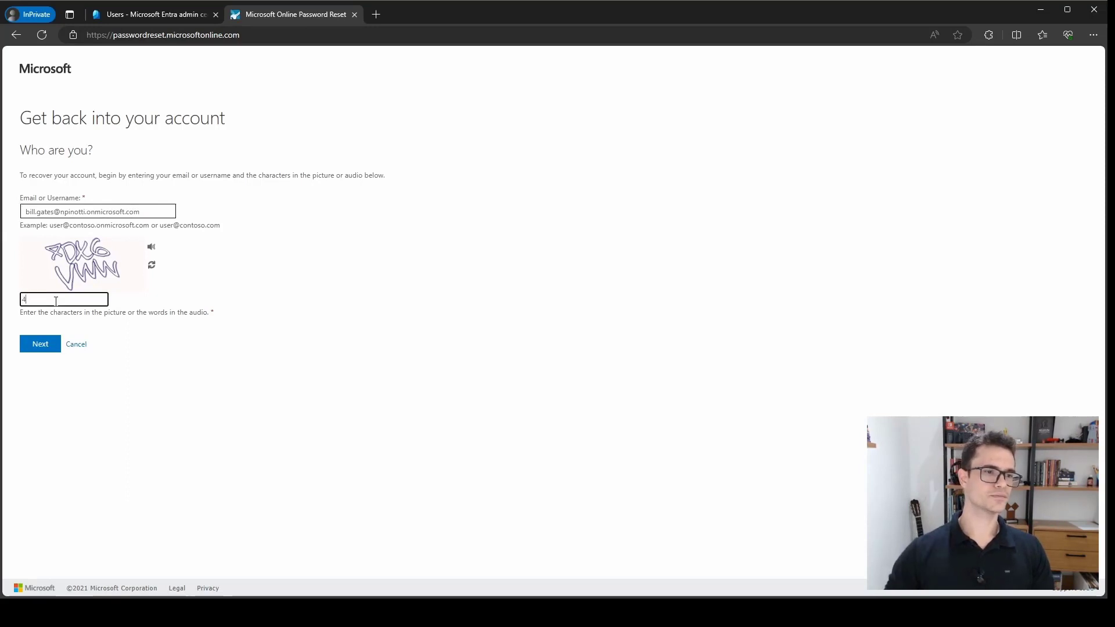
pyautogui.write('DX6VW')
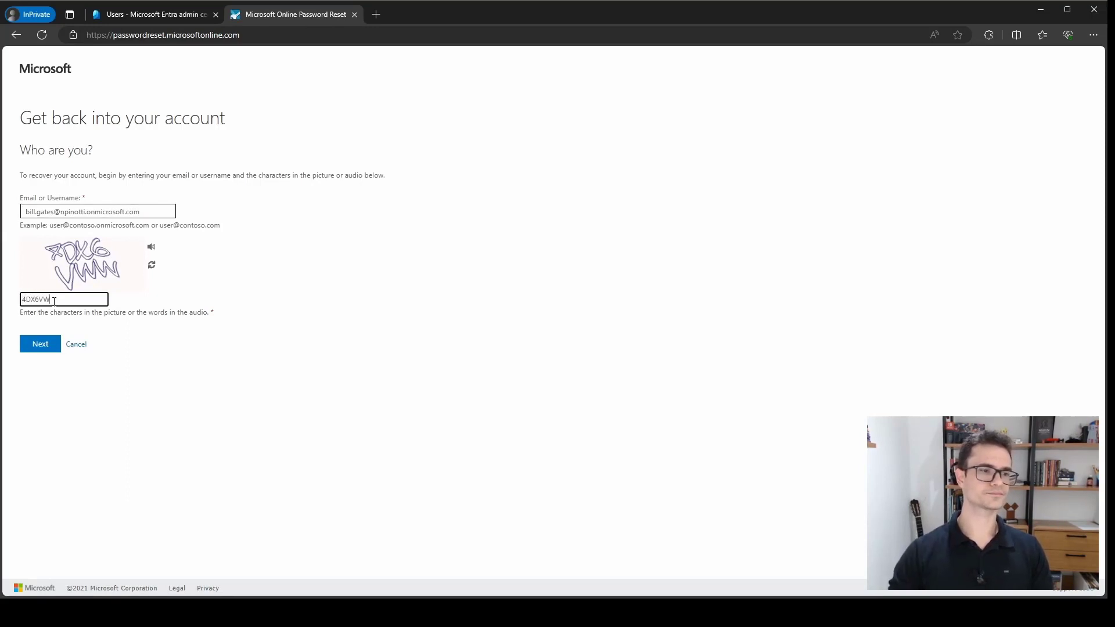
pyautogui.write('W')
pyautogui.press('Return')
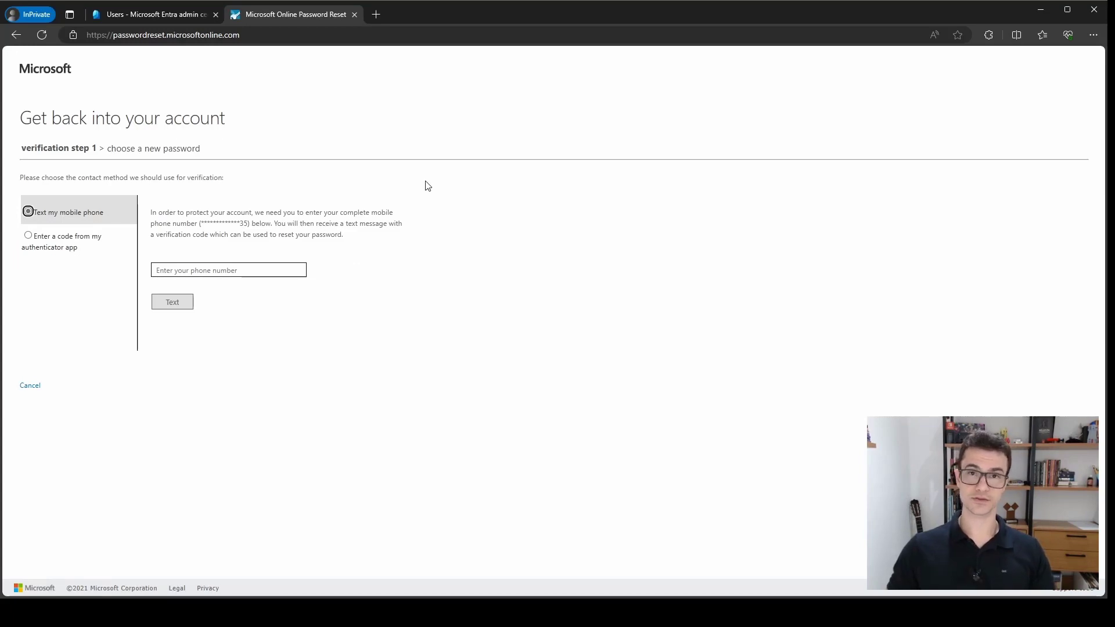
# In the Entra admin center, examine the Password reset authentication methods, switching the number of methods required to 2 and back to 1.
pyautogui.click(154, 15)
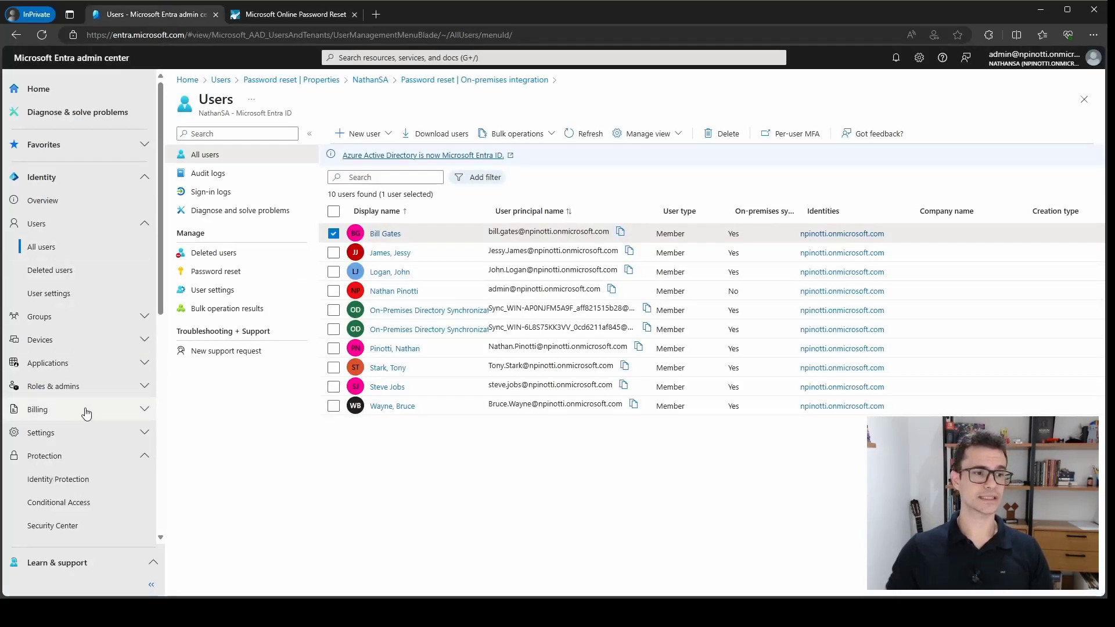
pyautogui.scroll(-3, 78, 464)
pyautogui.scroll(-3, 78, 504)
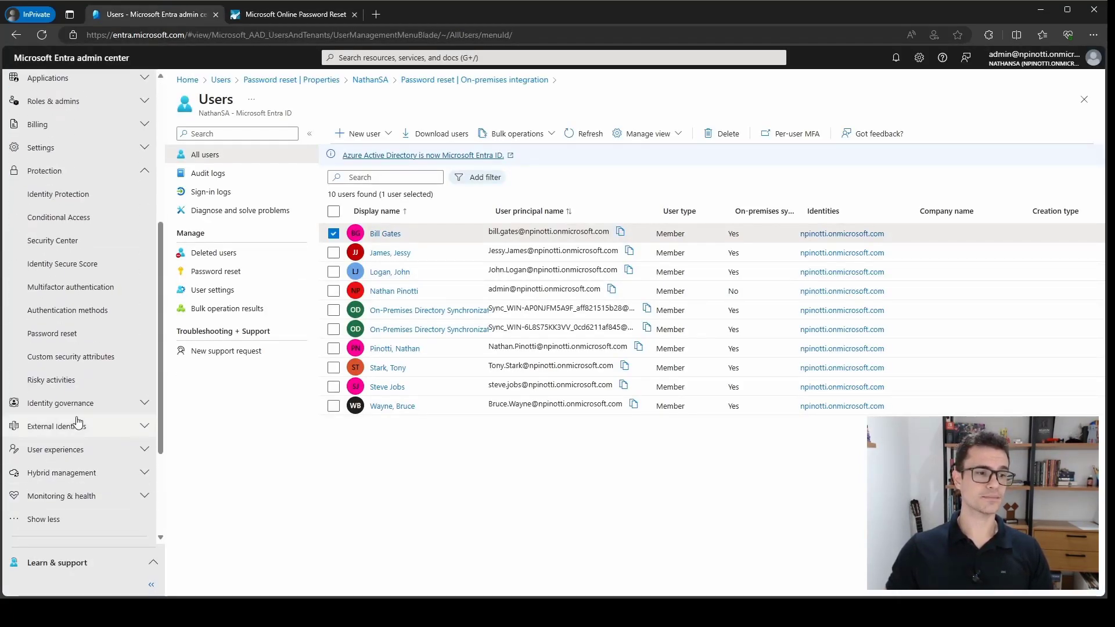
pyautogui.click(74, 332)
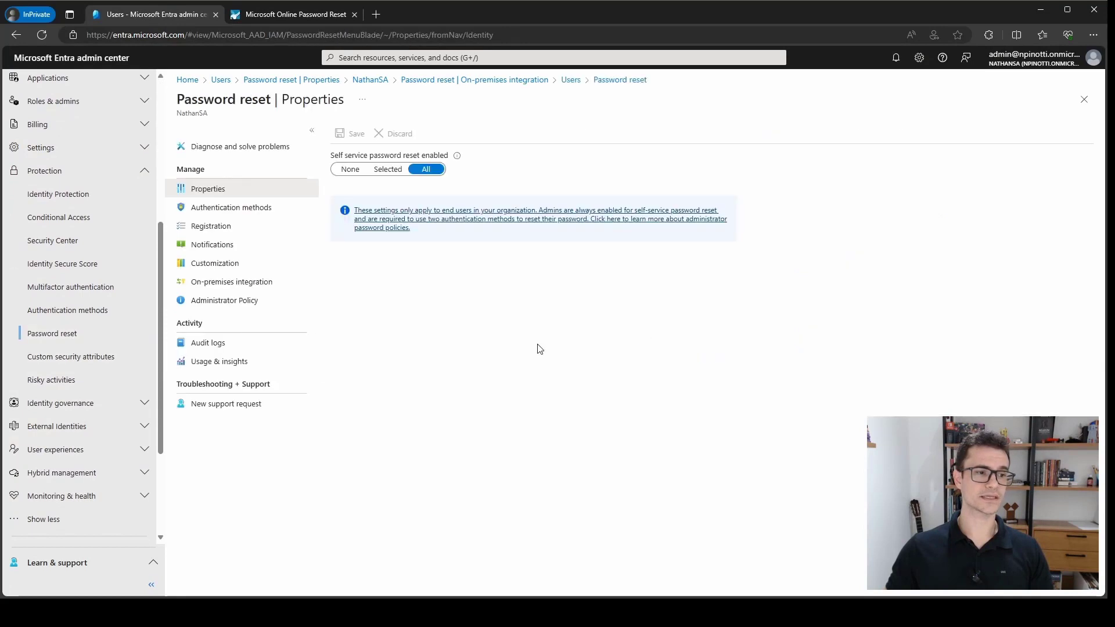
pyautogui.click(240, 209)
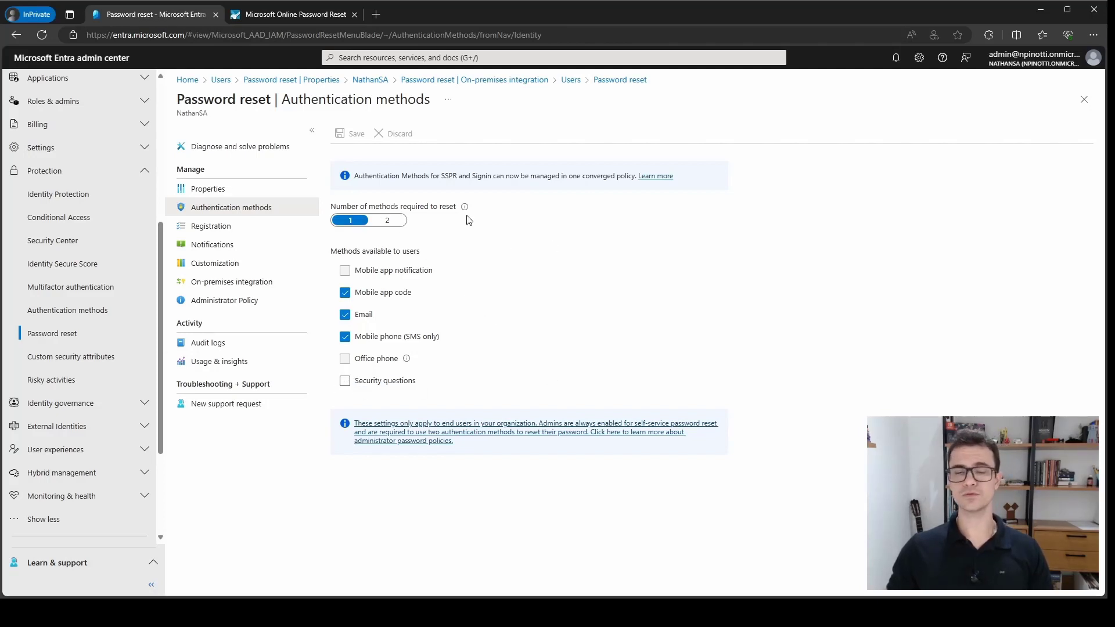
pyautogui.click(388, 220)
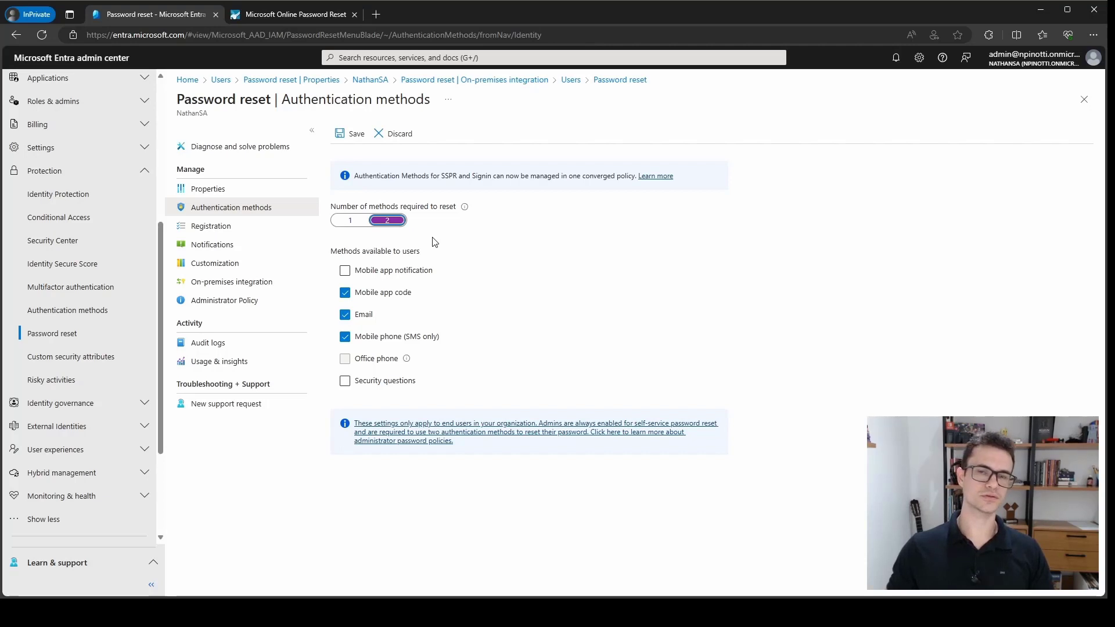
pyautogui.click(351, 221)
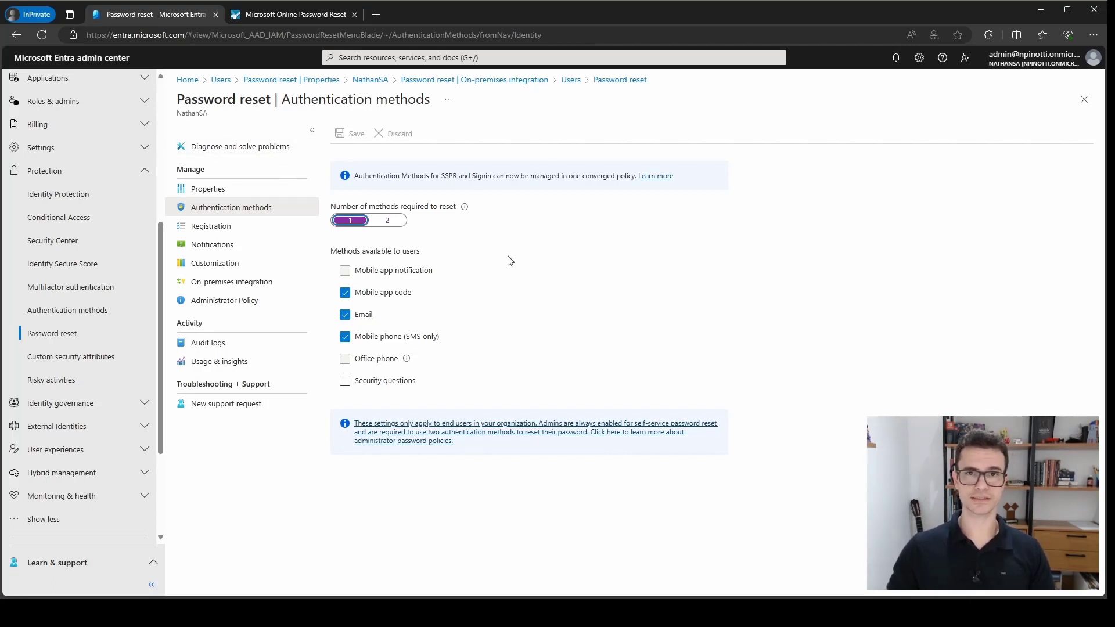
# Return to the password reset page, choose verification with an authenticator app code, and submit the verification code.
pyautogui.click(312, 13)
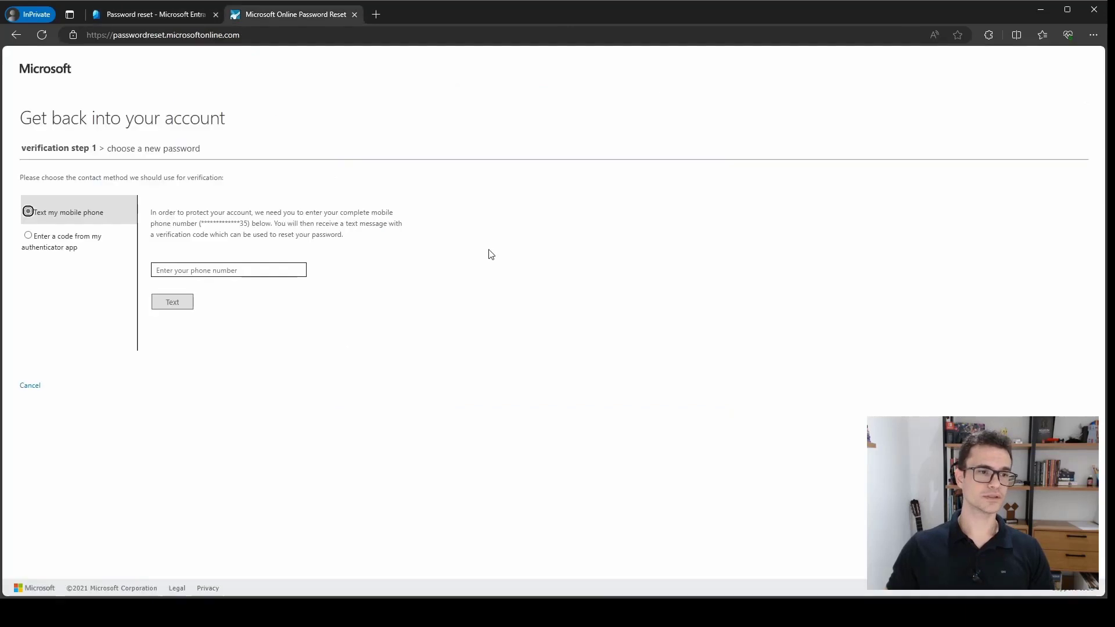
pyautogui.click(41, 243)
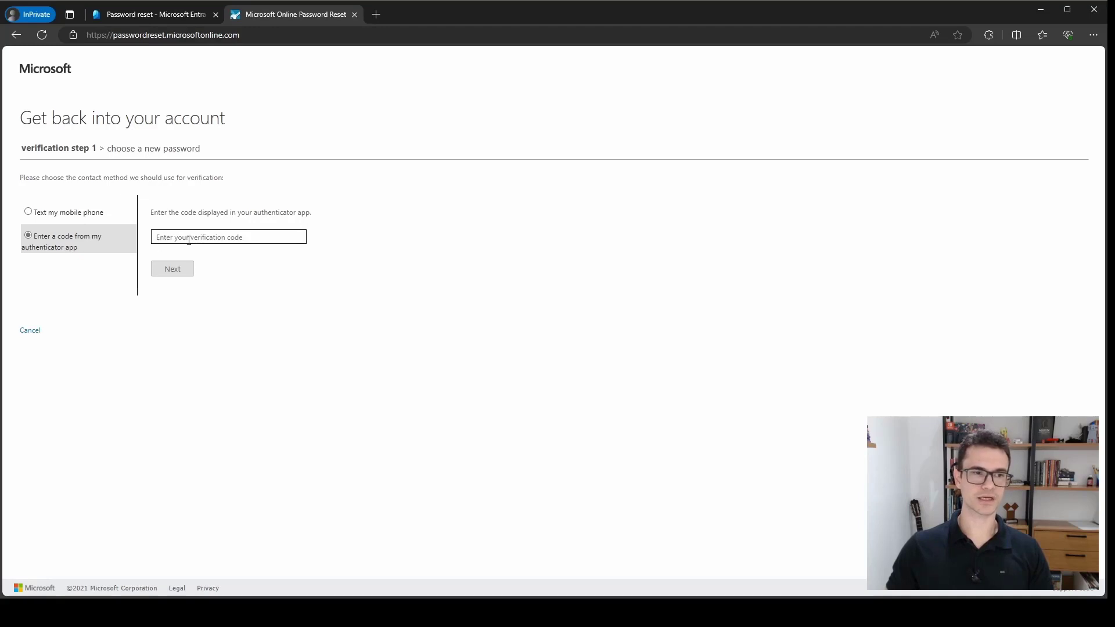
pyautogui.click(215, 238)
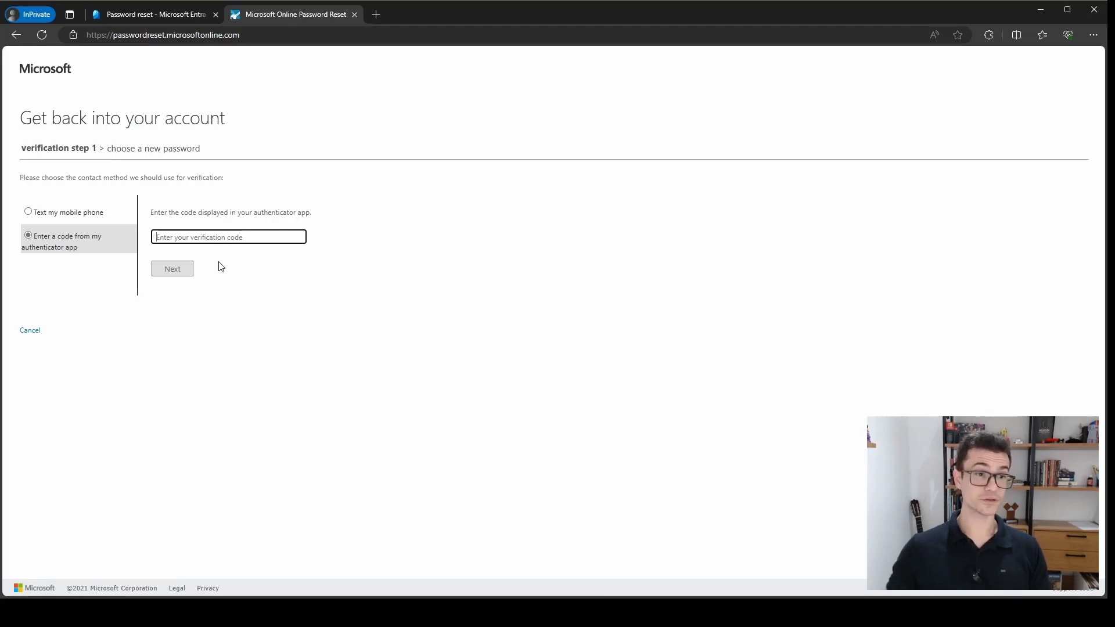
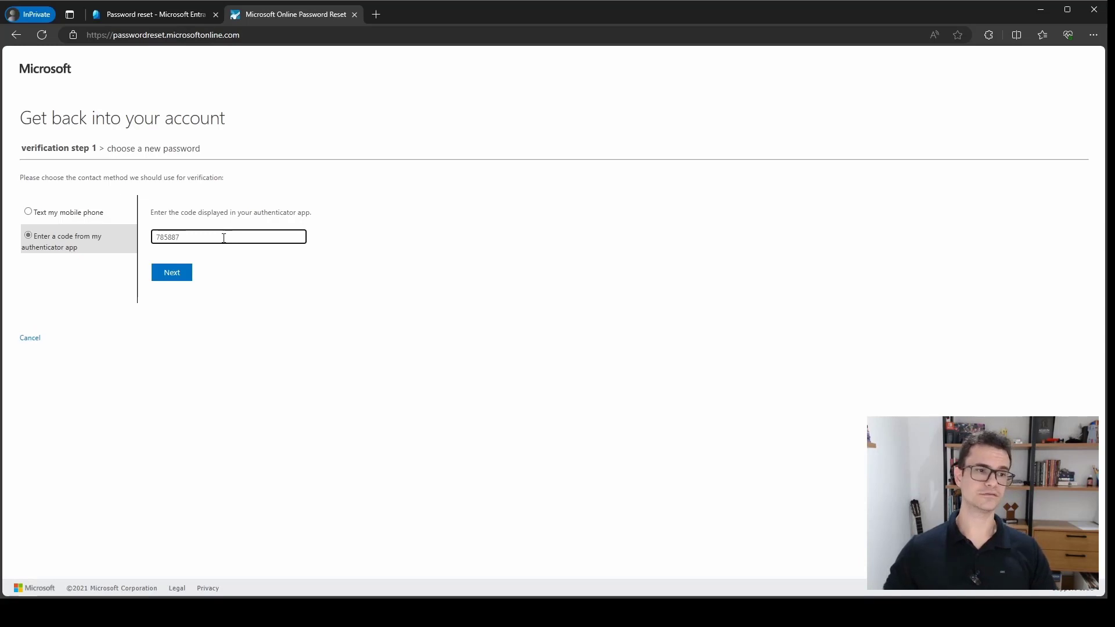
pyautogui.click(159, 283)
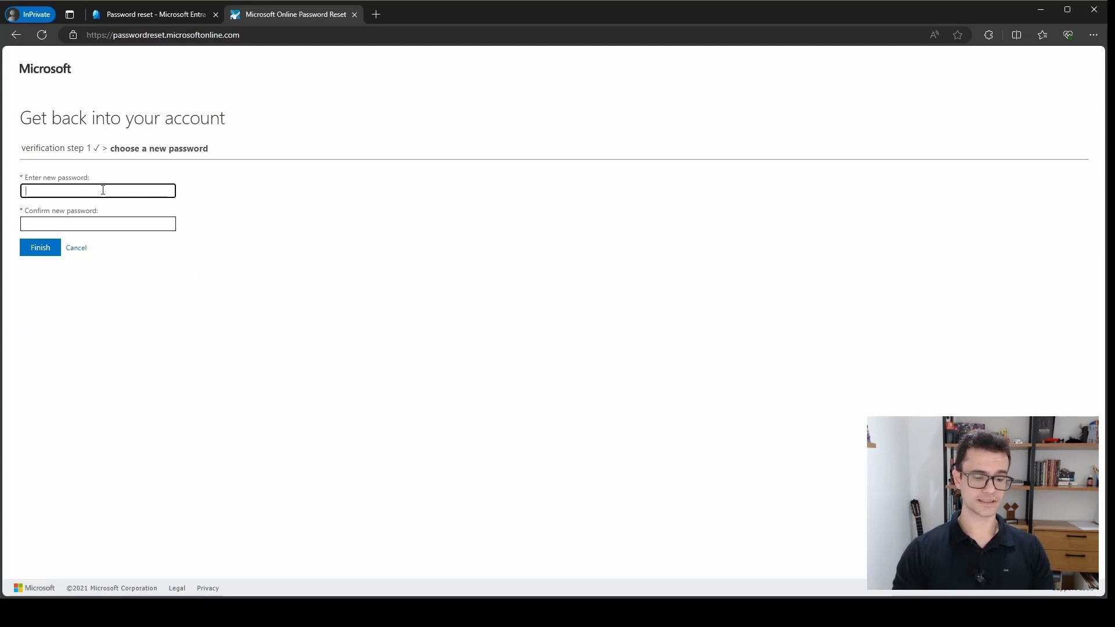
# Enter the new password for the user and reveal it for checking.
pyautogui.write('****')
pyautogui.press('BackSpace')
pyautogui.press('BackSpace')
pyautogui.press('BackSpace')
pyautogui.press('BackSpace')
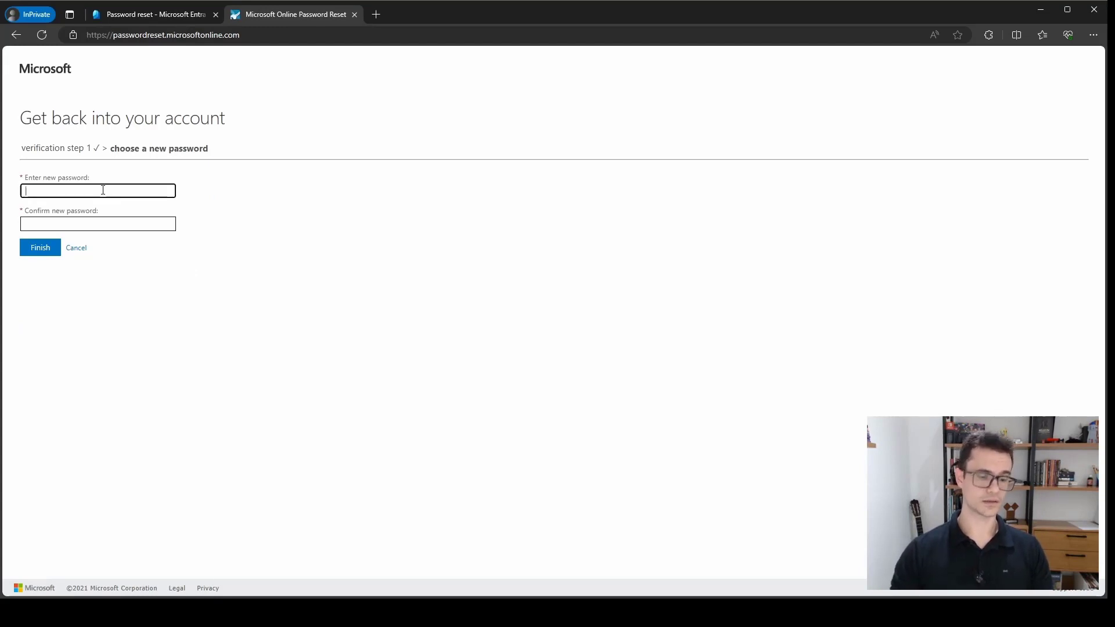
pyautogui.write('P')
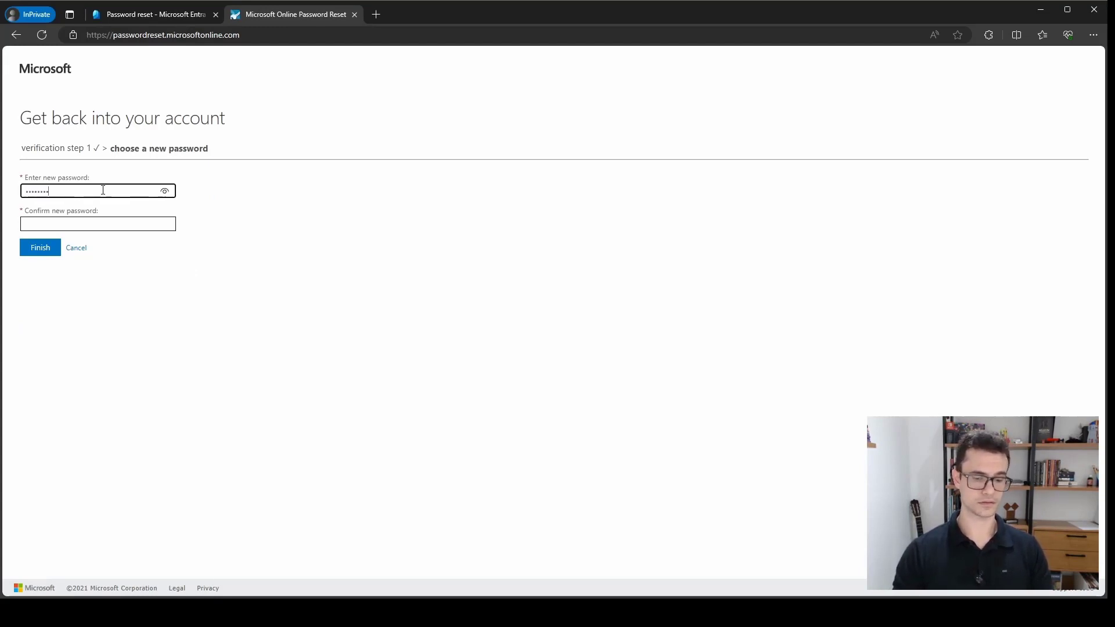
pyautogui.write('••••••••••••')
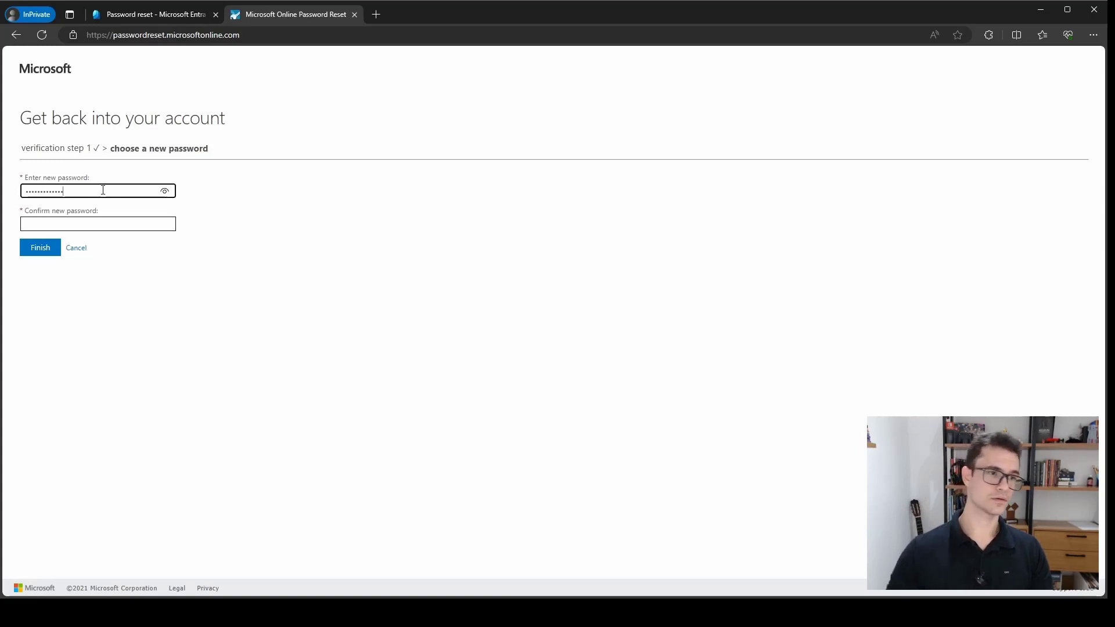
pyautogui.click(165, 192)
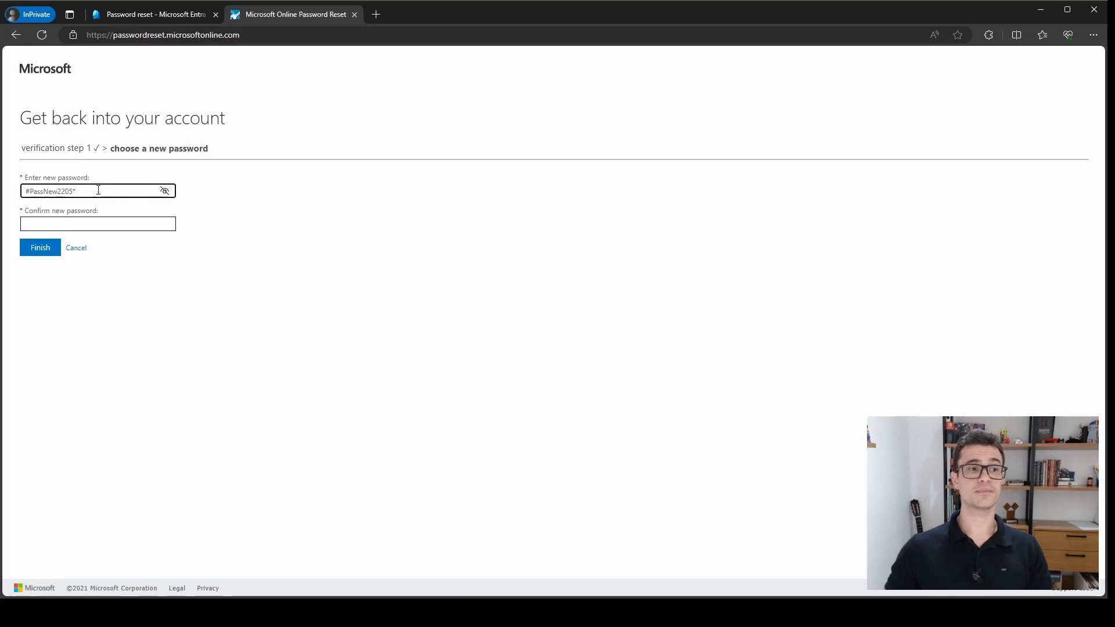
# Copy the new password into the confirmation field, reveal it, and finish the password reset.
pyautogui.hotkey('ctrl', 'a')
pyautogui.hotkey('ctrl', 'c')
pyautogui.click(112, 227)
pyautogui.hotkey('ctrl', 'v')
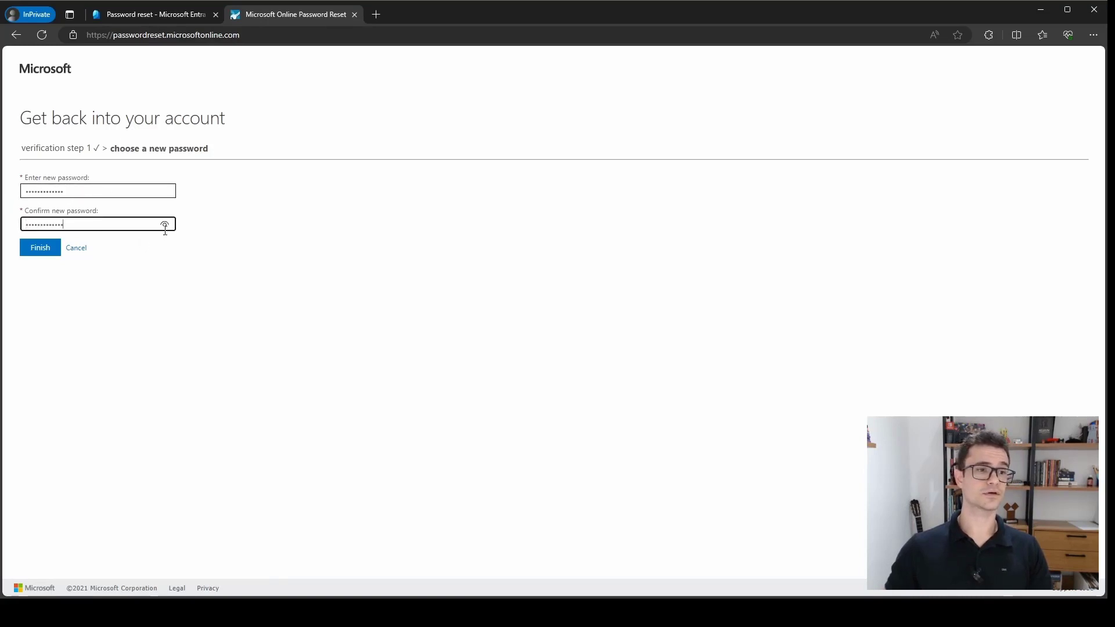
pyautogui.click(165, 224)
pyautogui.click(41, 249)
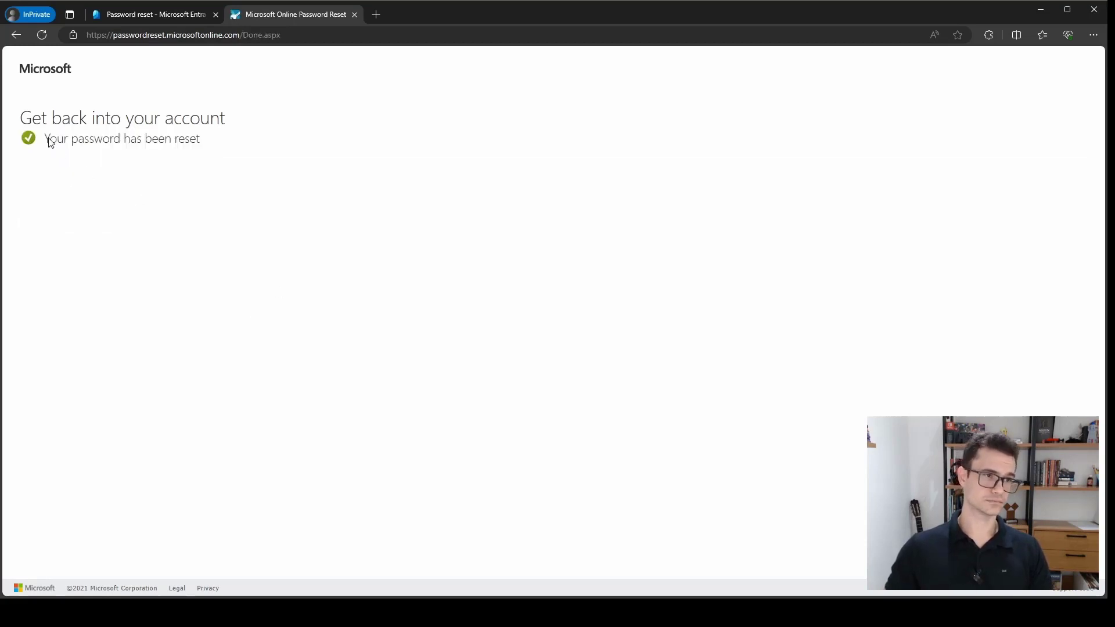
pyautogui.moveTo(47, 141); pyautogui.dragTo(233, 150)
pyautogui.click(285, 233)
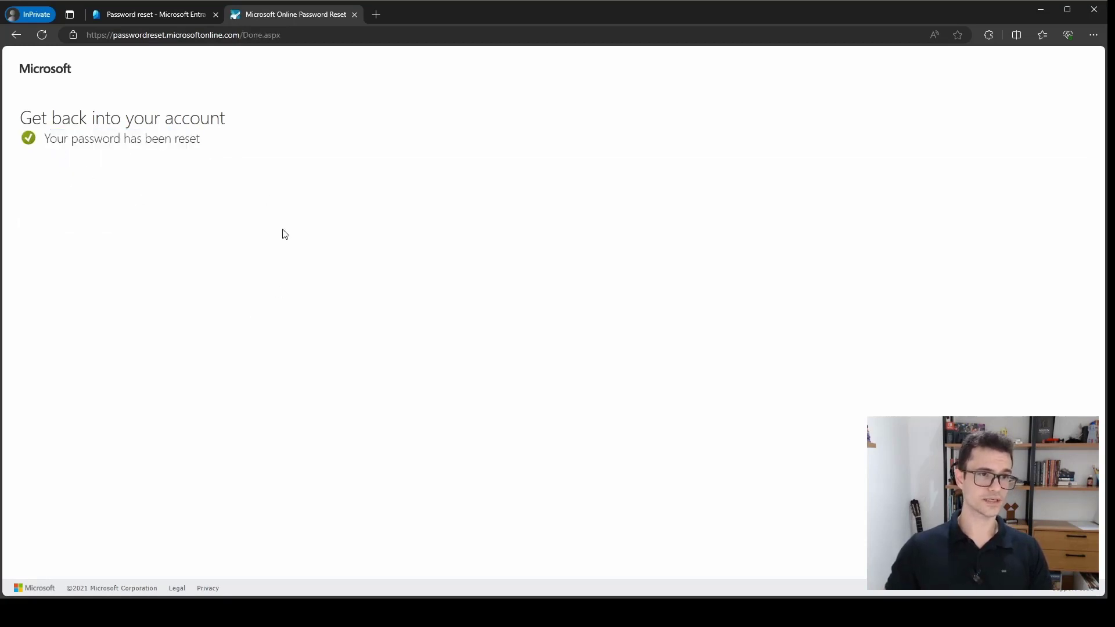
pyautogui.click(130, 15)
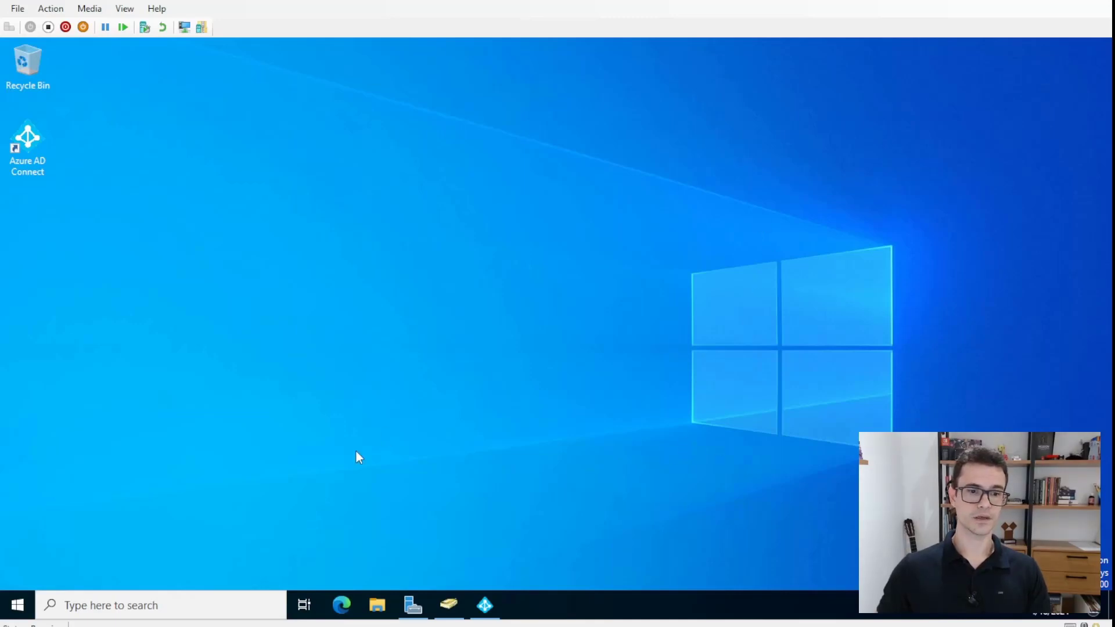
# Switch to the Azure AD Connect server and open Event Viewer by running eventvwr.
pyautogui.rightClick(29, 601)
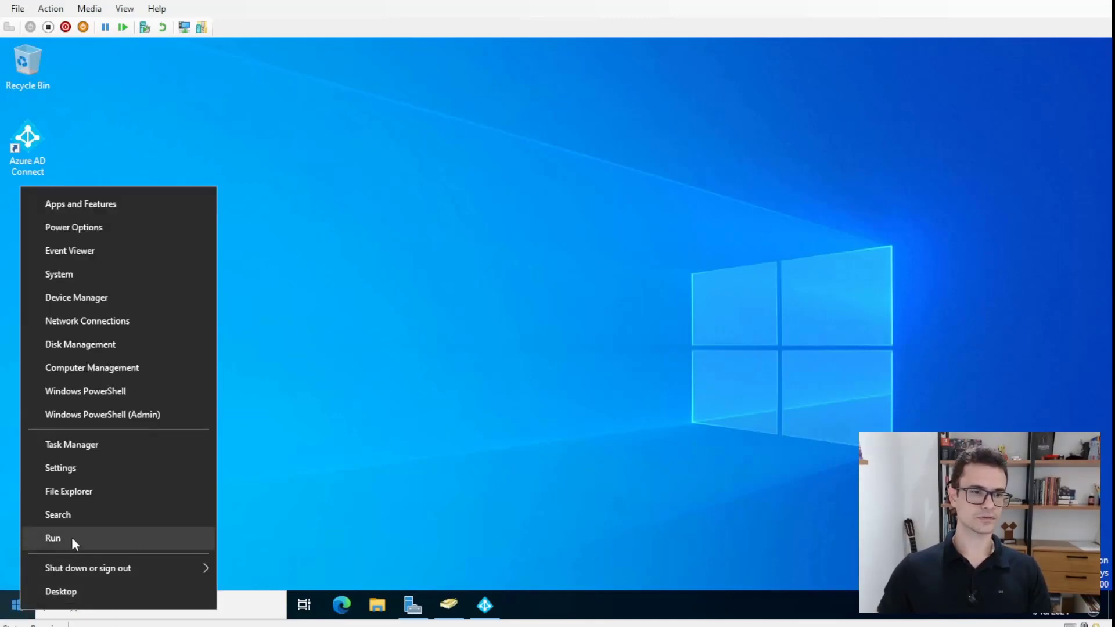
pyautogui.click(72, 538)
pyautogui.write('eventvwr')
pyautogui.press('Return')
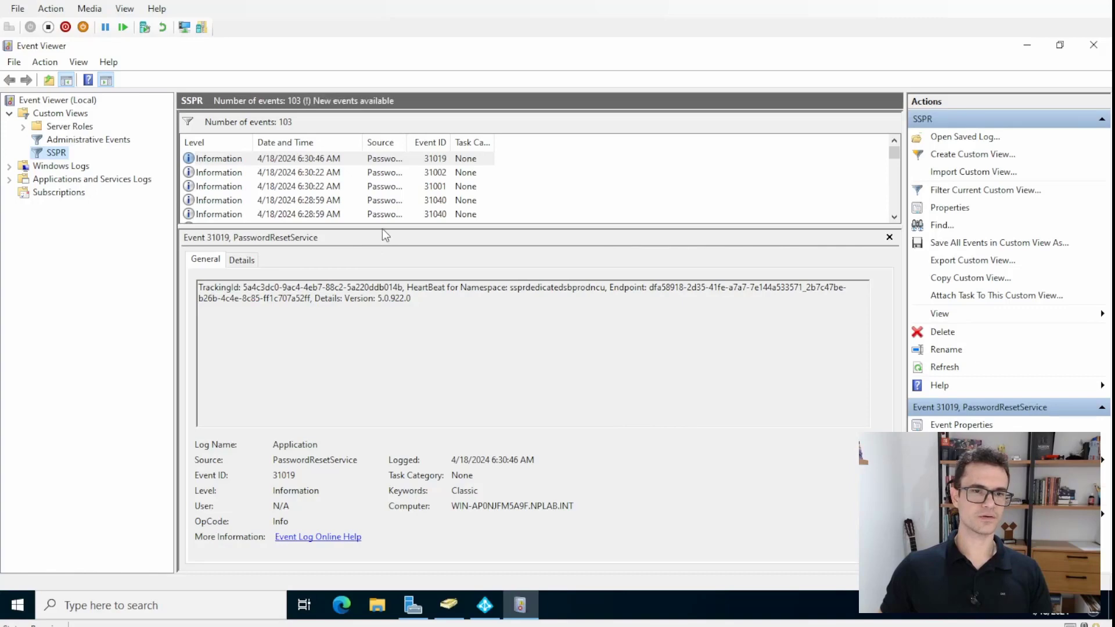
# Enlarge the event list, refresh the SSPR custom view, and widen the Level and Source columns.
pyautogui.moveTo(382, 229); pyautogui.dragTo(388, 279)
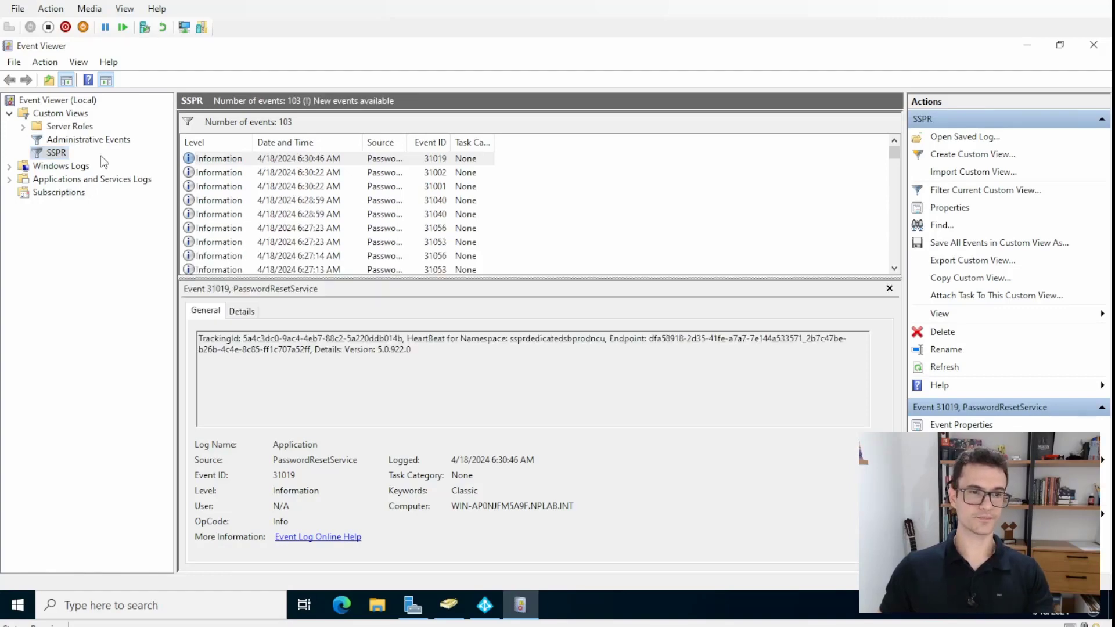
pyautogui.click(61, 152)
pyautogui.press('F5')
pyautogui.moveTo(256, 136); pyautogui.dragTo(399, 142)
pyautogui.moveTo(323, 151); pyautogui.dragTo(323, 152)
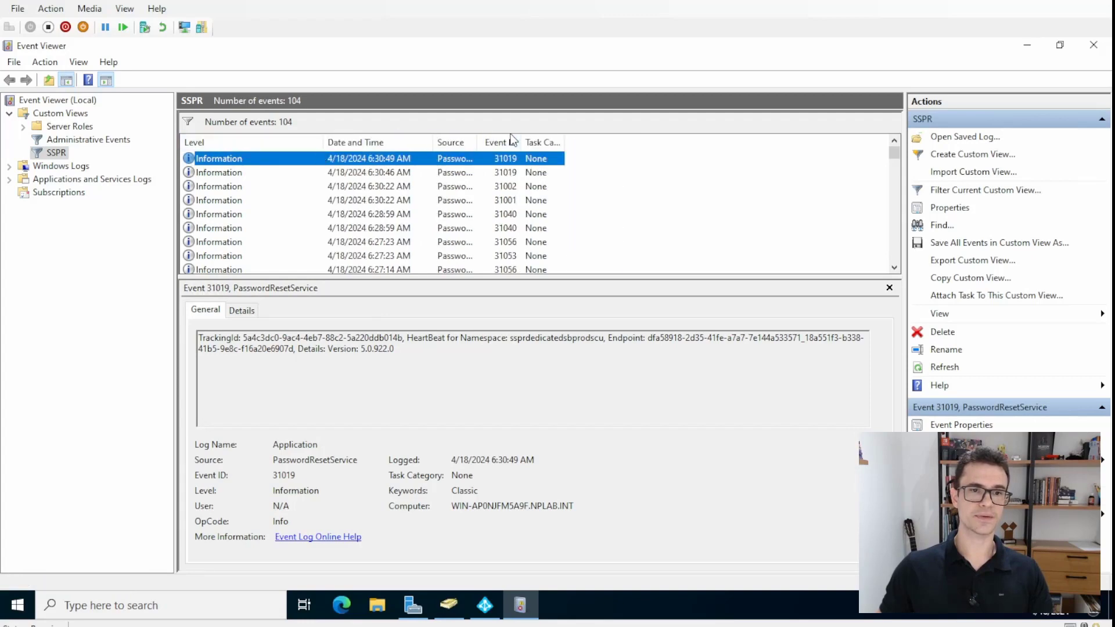
pyautogui.moveTo(477, 141); pyautogui.dragTo(531, 143)
# Inspect the filter in the SSPR custom view's properties and close it without changes.
pyautogui.rightClick(68, 152)
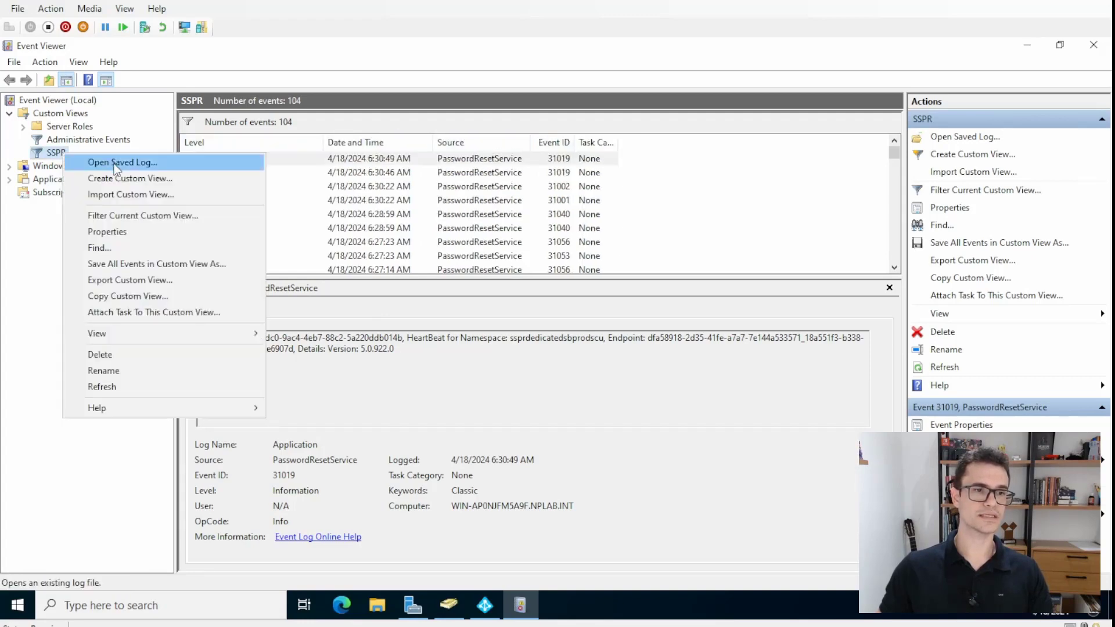
pyautogui.click(145, 230)
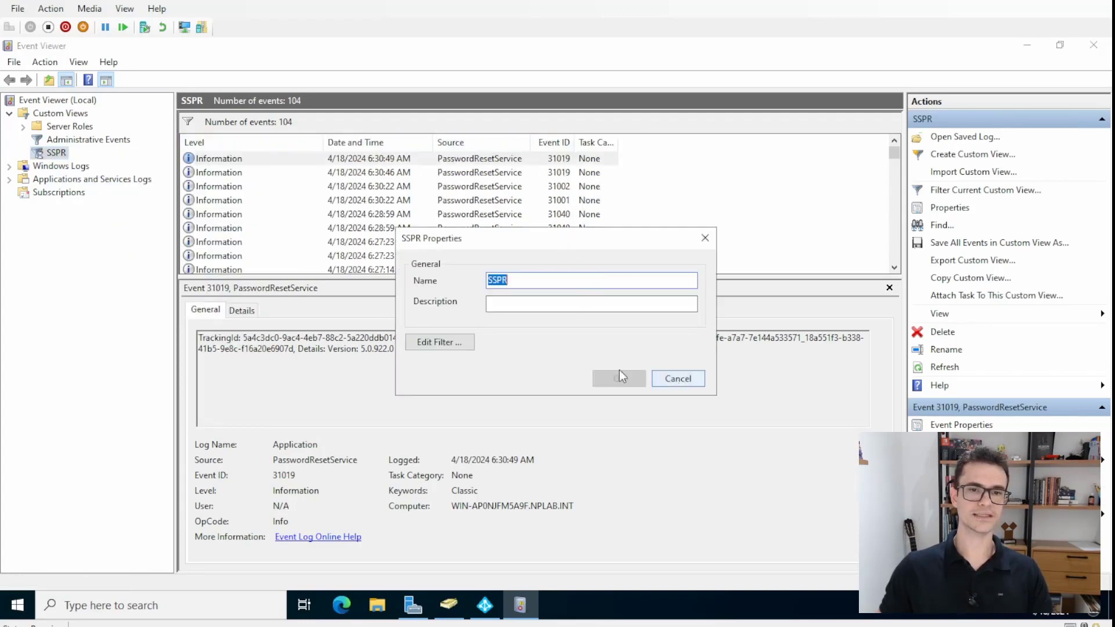
pyautogui.click(460, 346)
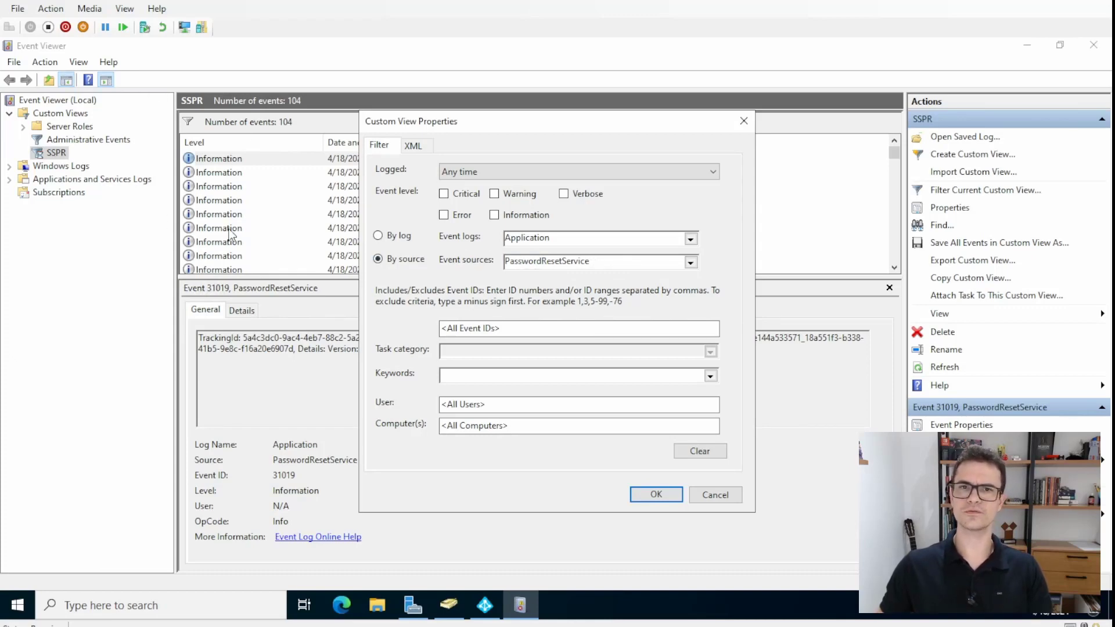
pyautogui.click(707, 495)
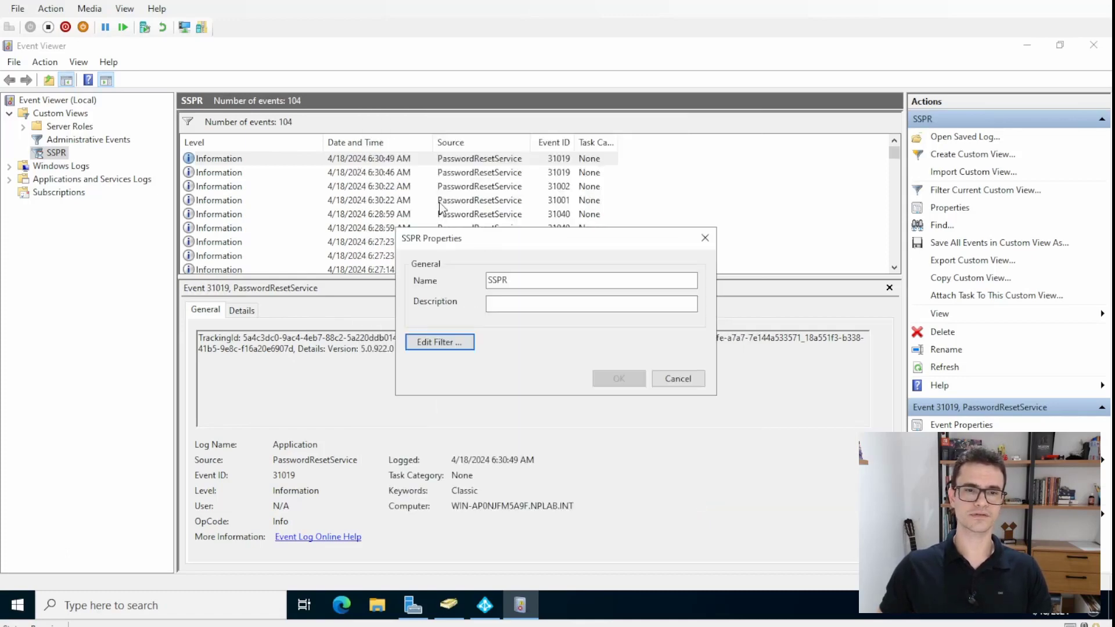
pyautogui.click(705, 238)
# Step through the newest PasswordResetService events to examine the details of event 31002.
pyautogui.click(241, 164)
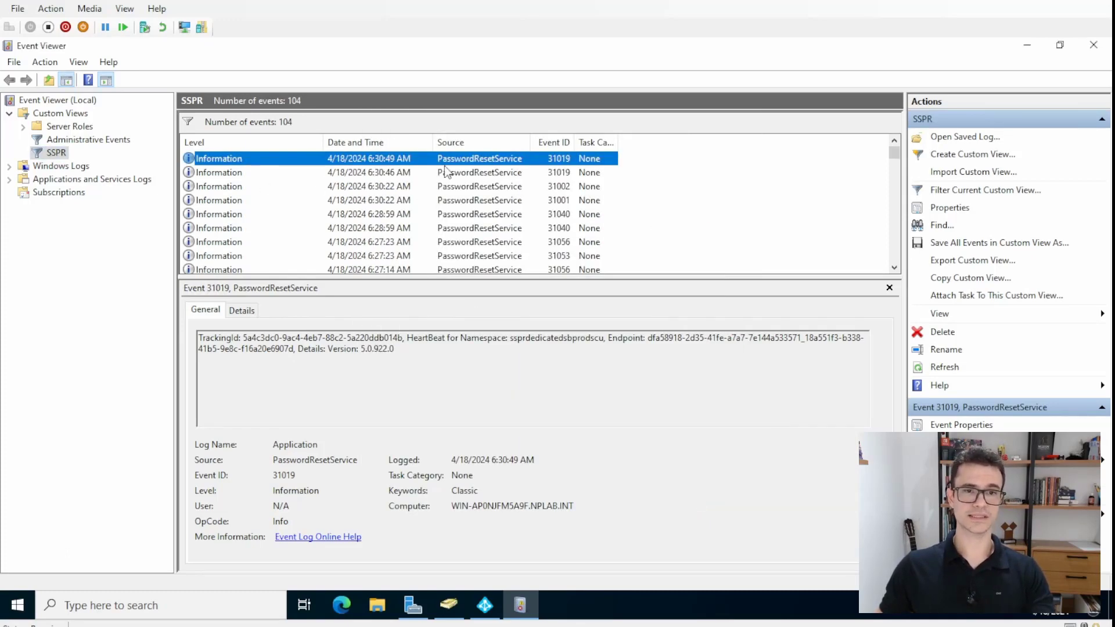
pyautogui.press('Down')
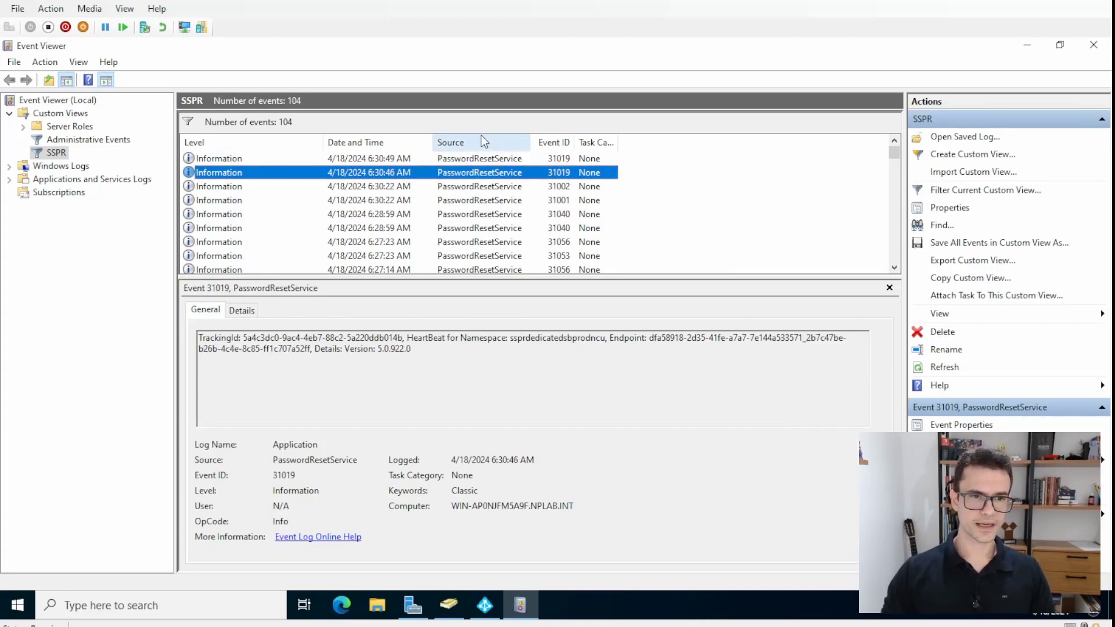
pyautogui.press('Down')
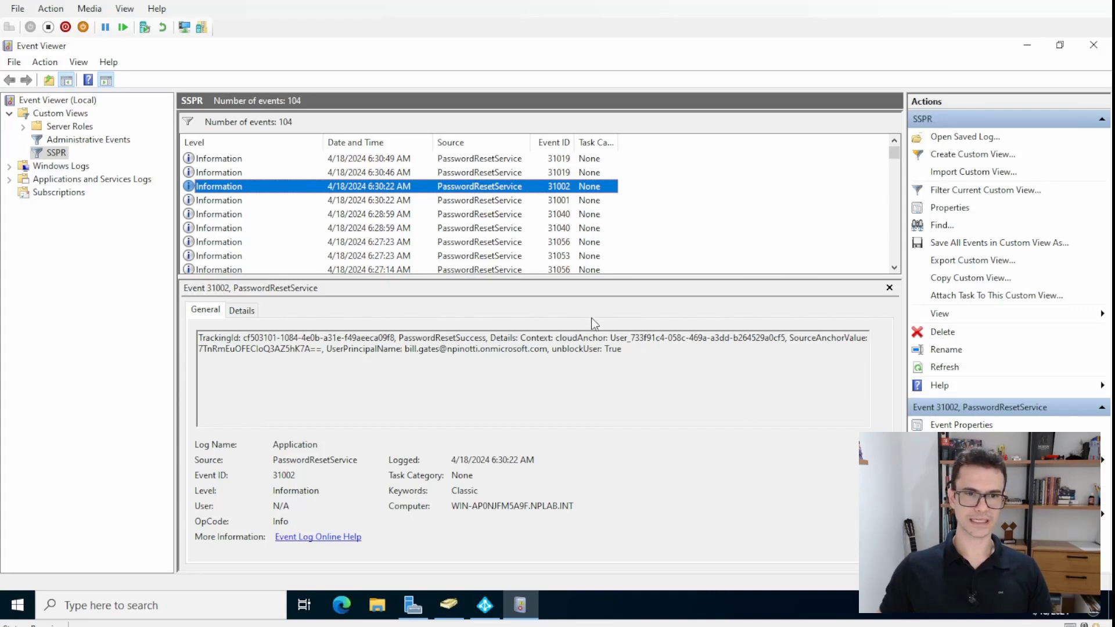
# Examine the reset result, user principal name and unblockUser entry in the description of event 31002.
pyautogui.doubleClick(416, 338)
pyautogui.moveTo(405, 348); pyautogui.dragTo(529, 350)
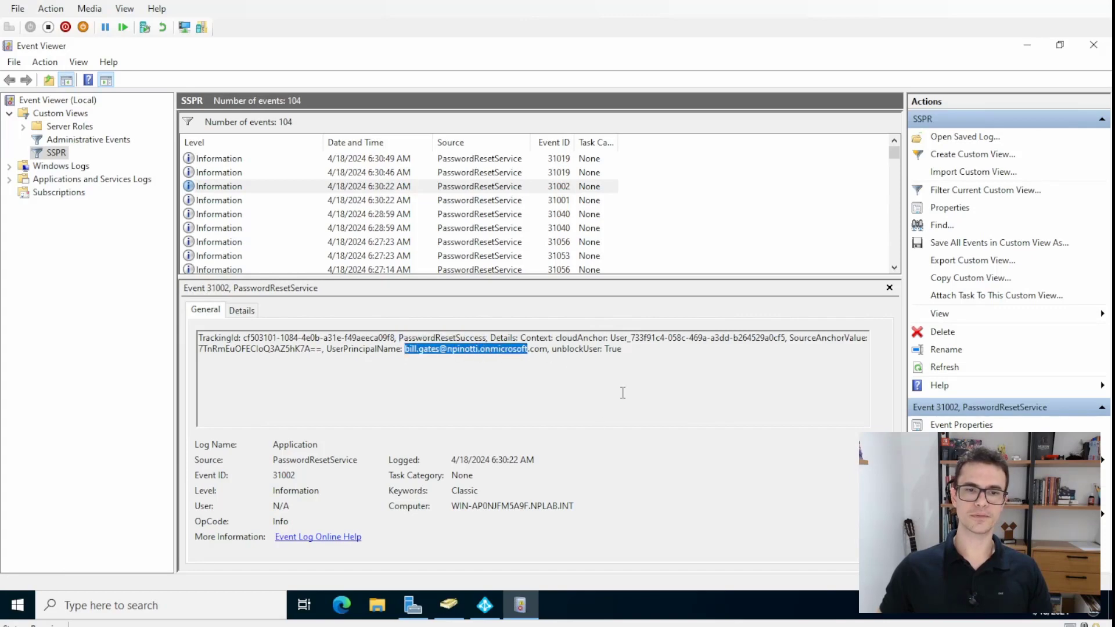
pyautogui.click(569, 348)
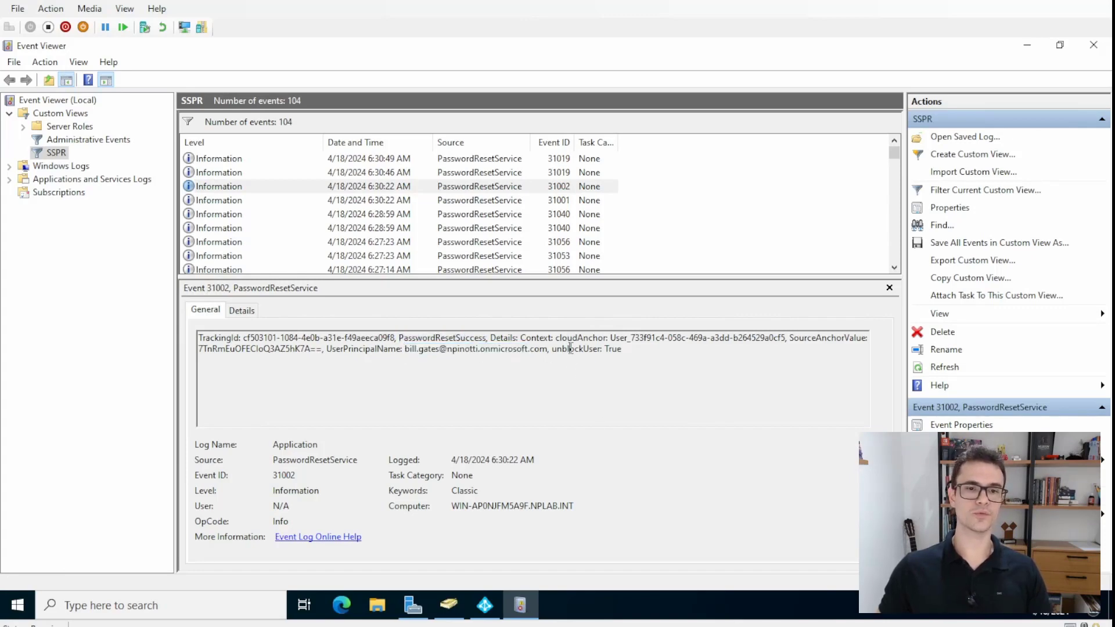
# Launch Remote Desktop Connection through Run and start connecting to vm01 as the synced test user.
pyautogui.rightClick(33, 609)
pyautogui.click(110, 533)
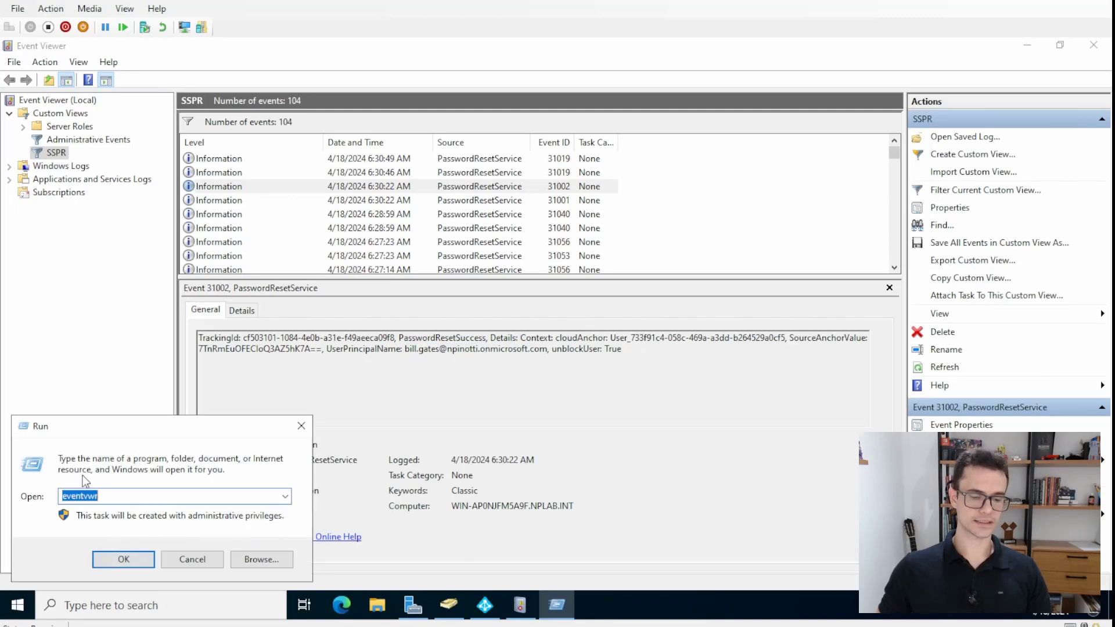
pyautogui.write('mst')
pyautogui.press('Down')
pyautogui.press('Return')
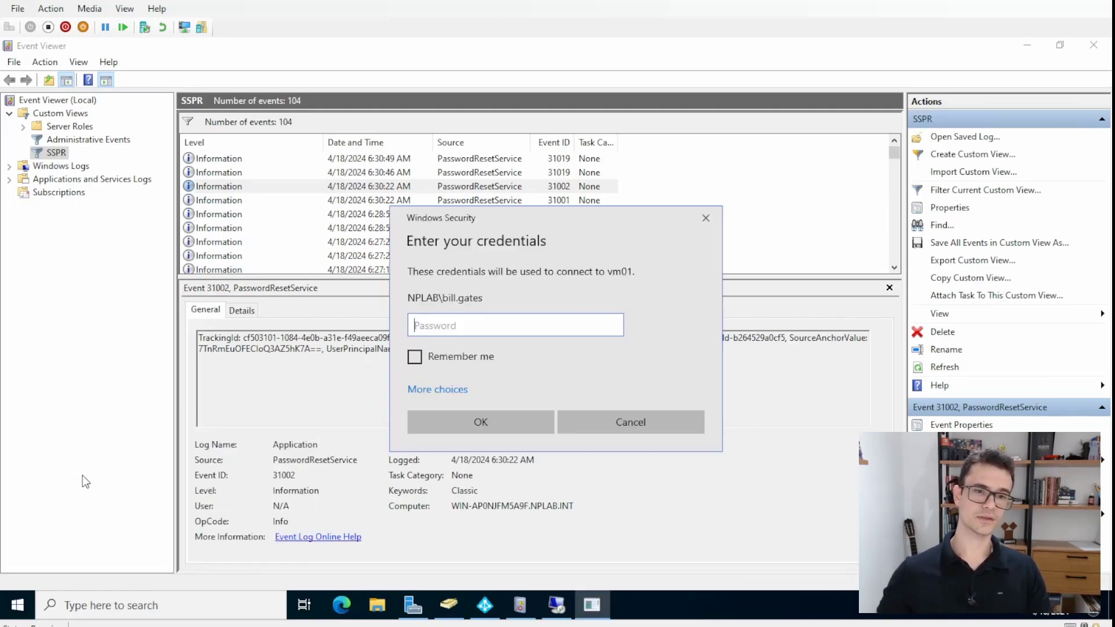
# Enter the test user's new account password, reveal it for checking, and sign in to vm01.
pyautogui.hotkey('ctrl', 'v')
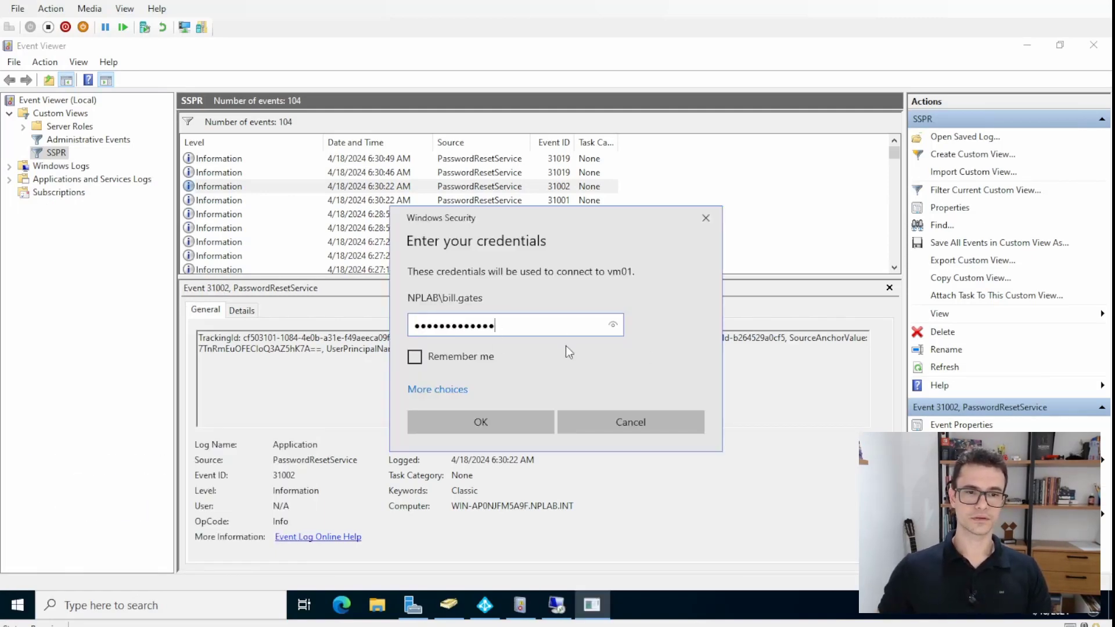
pyautogui.click(613, 326)
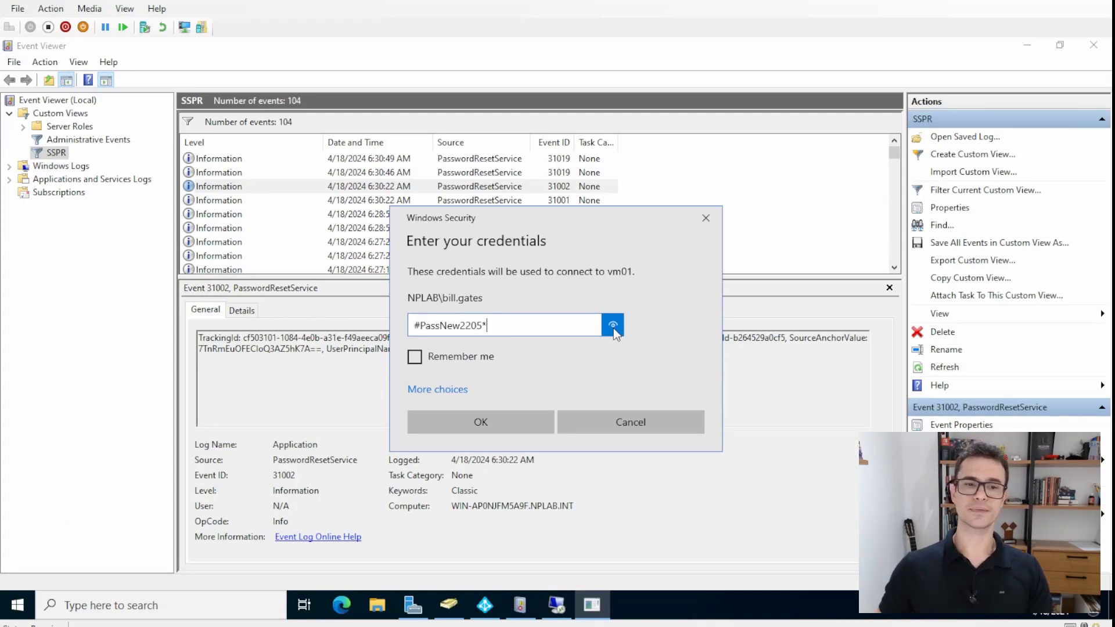
pyautogui.click(522, 417)
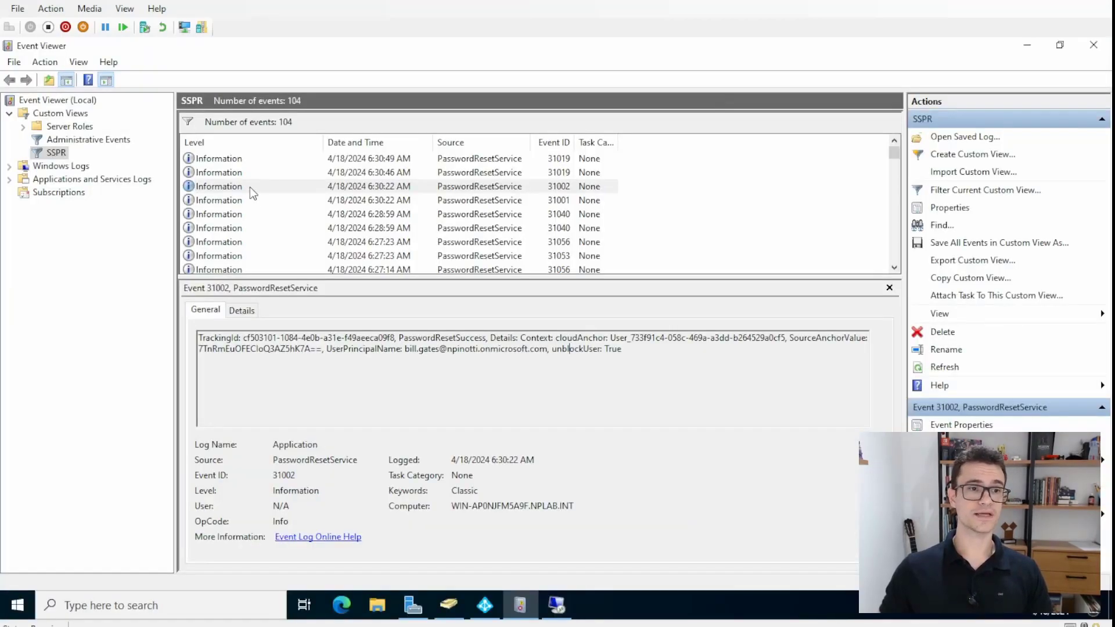
# Return to Event Viewer, review event 31002 and the two newest 31019 events, and minimize the window.
pyautogui.click(253, 186)
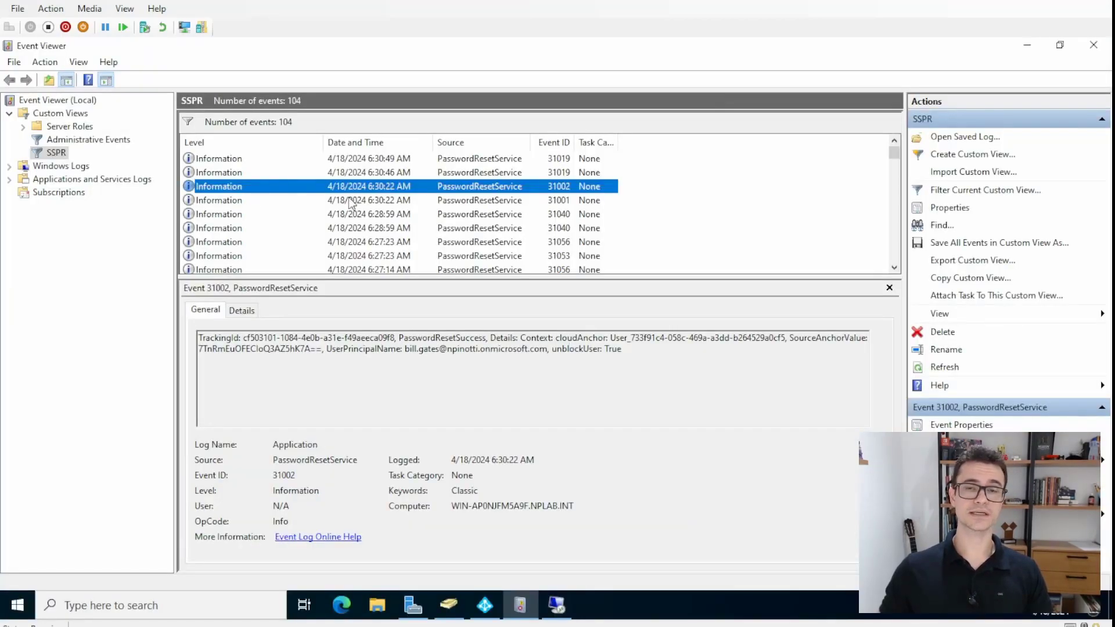
pyautogui.click(331, 173)
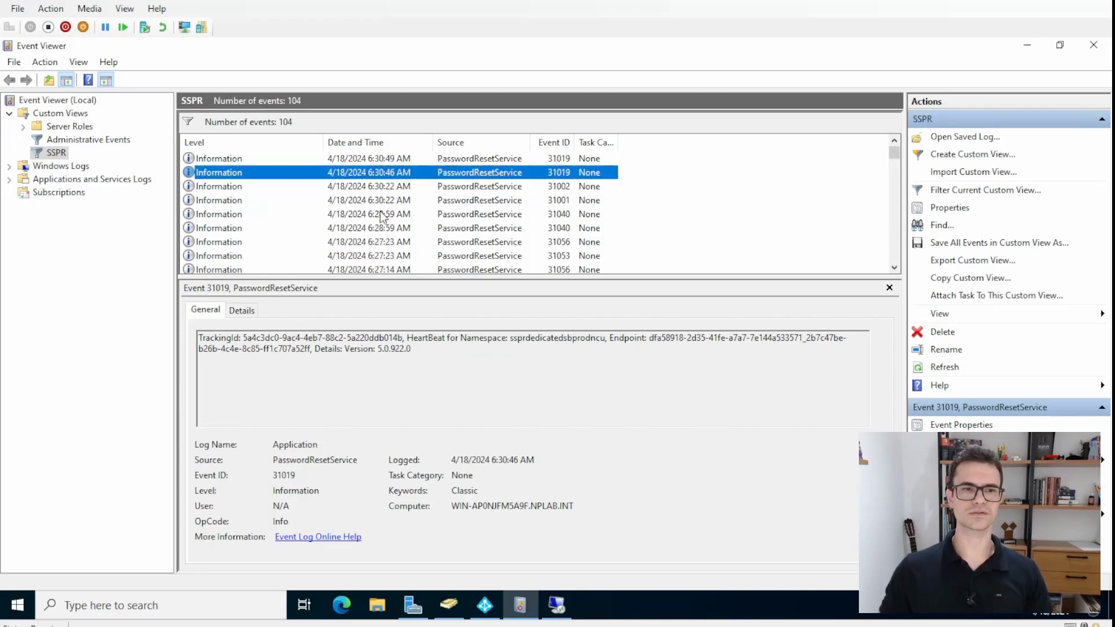
pyautogui.click(313, 159)
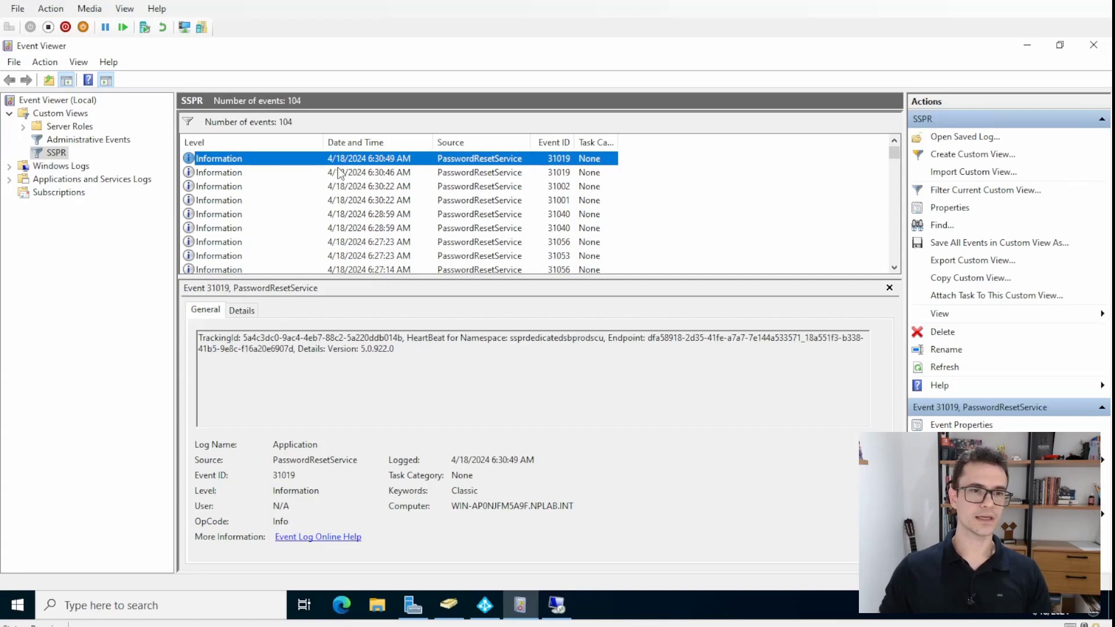
pyautogui.moveTo(483, 110); pyautogui.dragTo(554, 93)
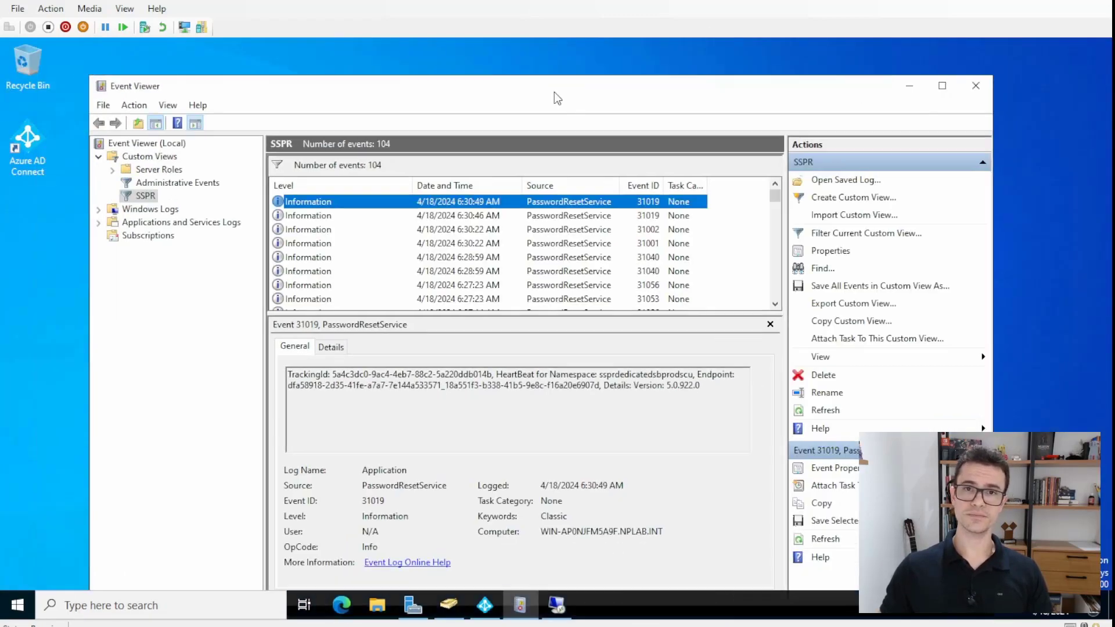
pyautogui.click(907, 87)
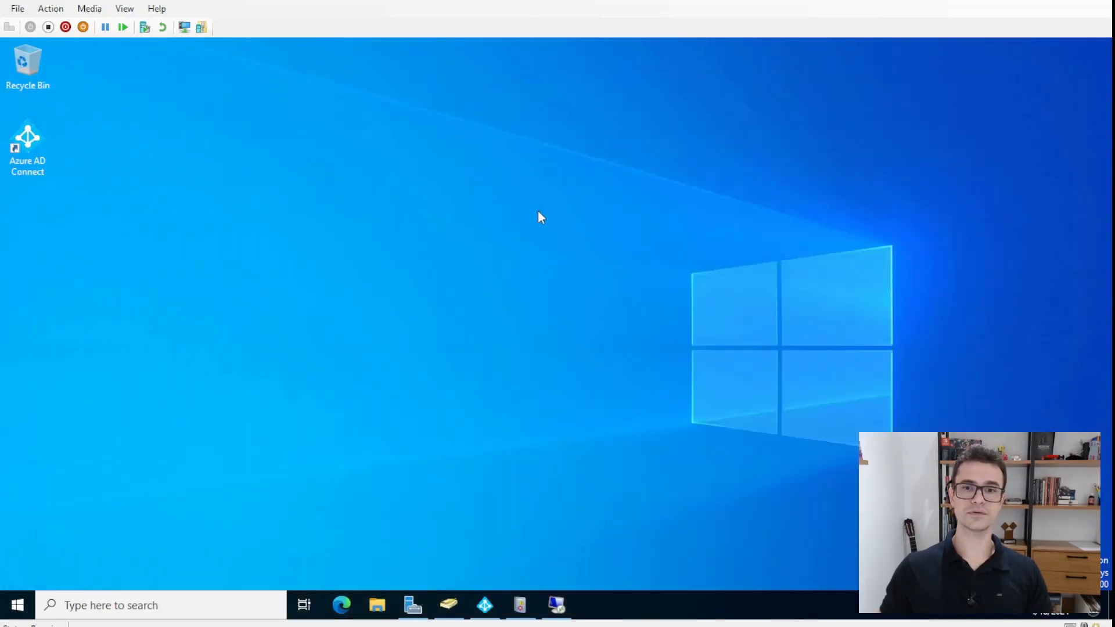